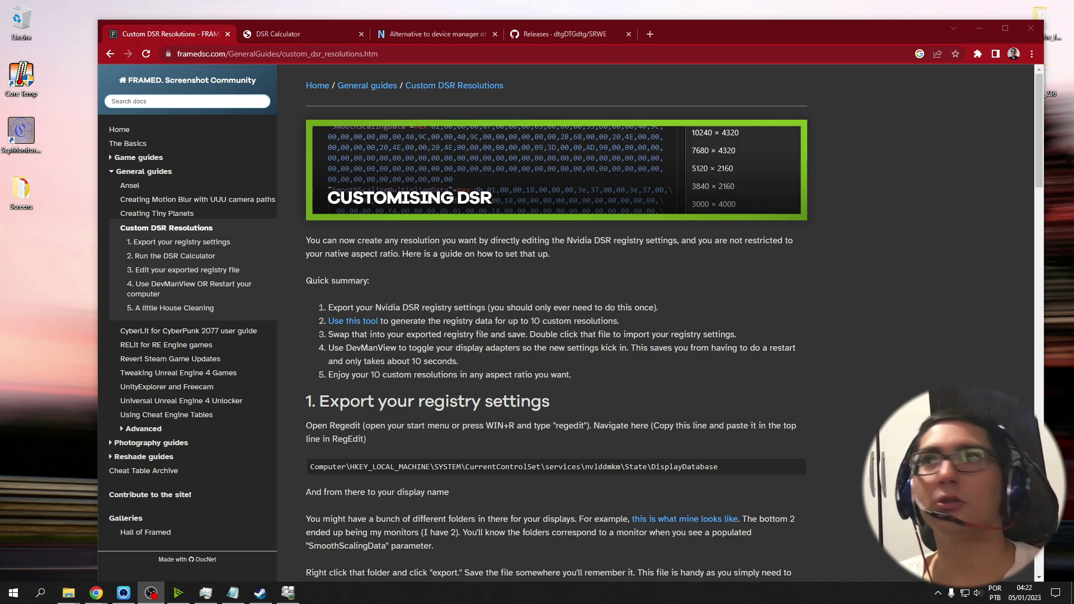
{"action": "scroll", "coordinate": [401, 230], "scroll_direction": "down", "scroll_amount": 20}
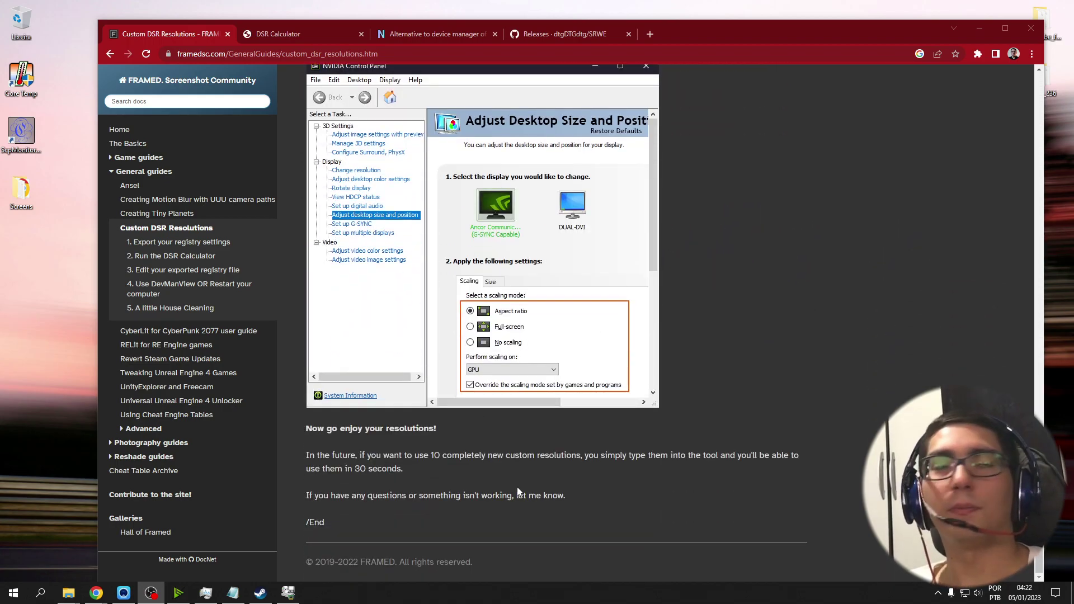
{"action": "scroll", "coordinate": [518, 492], "scroll_direction": "up", "scroll_amount": 20}
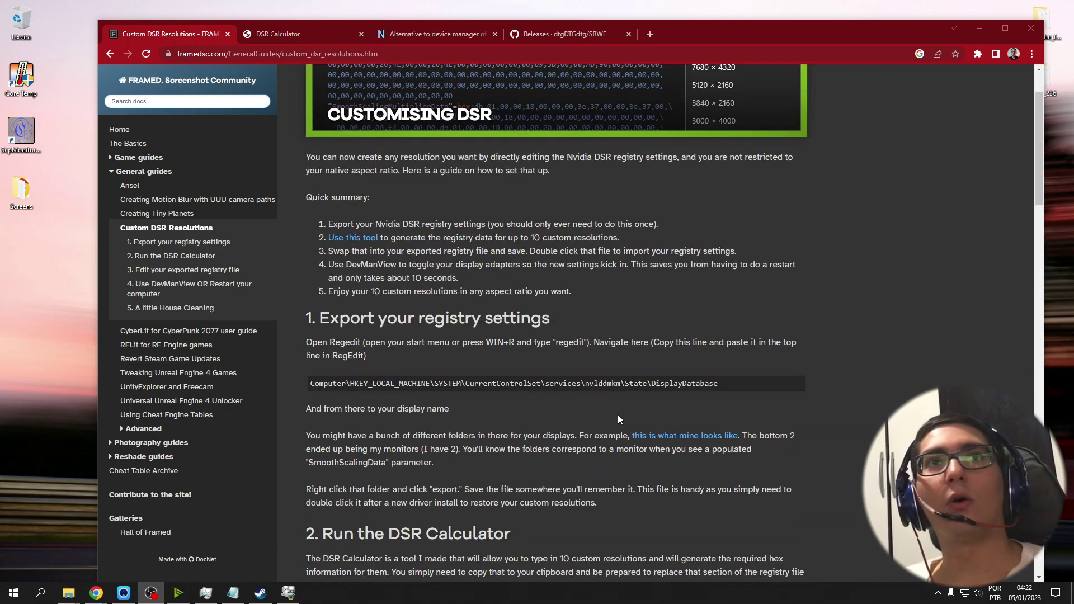
{"action": "scroll", "coordinate": [617, 418], "scroll_direction": "down", "scroll_amount": 20}
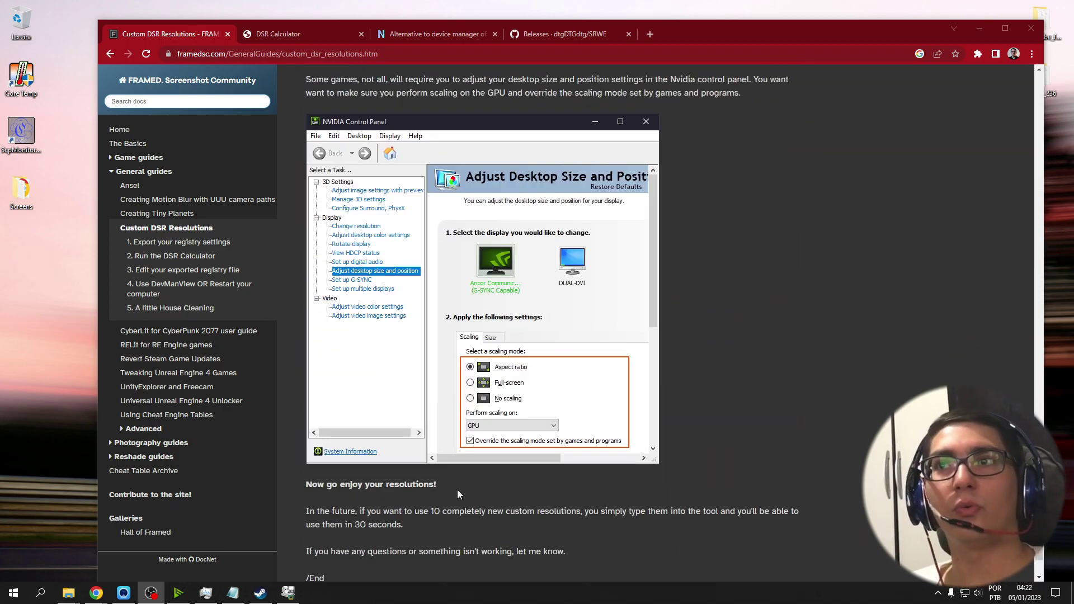
{"action": "scroll", "coordinate": [467, 492], "scroll_direction": "up", "scroll_amount": 15}
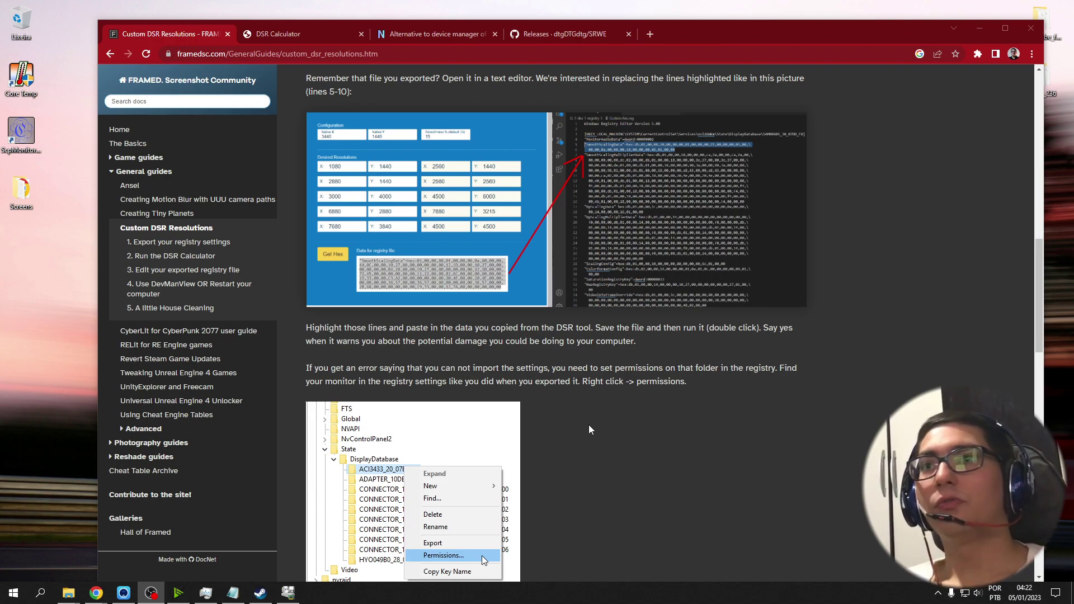
{"action": "scroll", "coordinate": [592, 421], "scroll_direction": "up", "scroll_amount": 20}
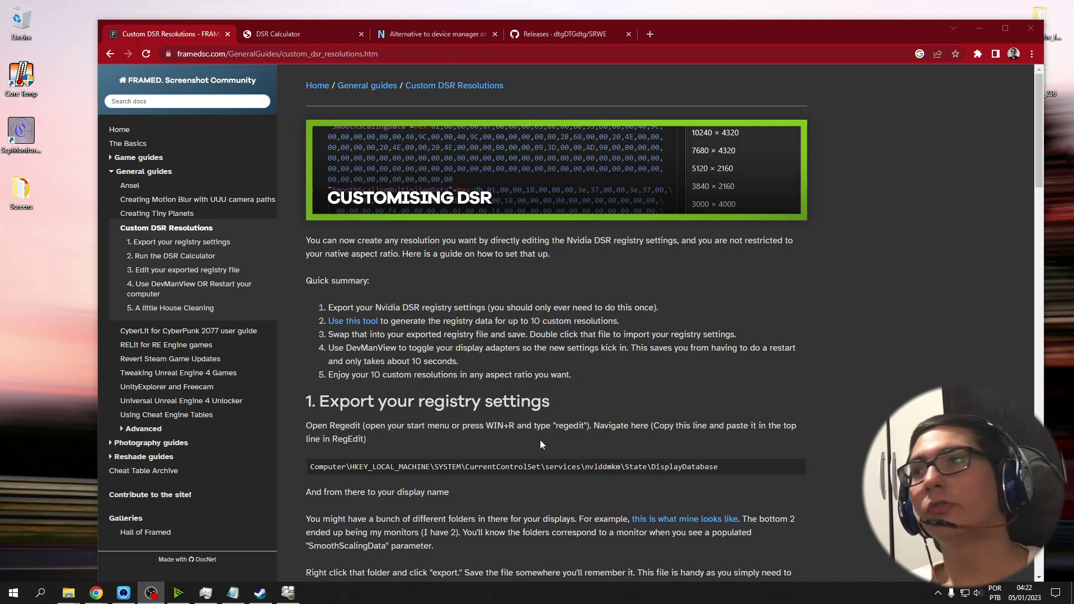
{"action": "left_click_drag", "start_coordinate": [726, 467], "coordinate": [311, 468]}
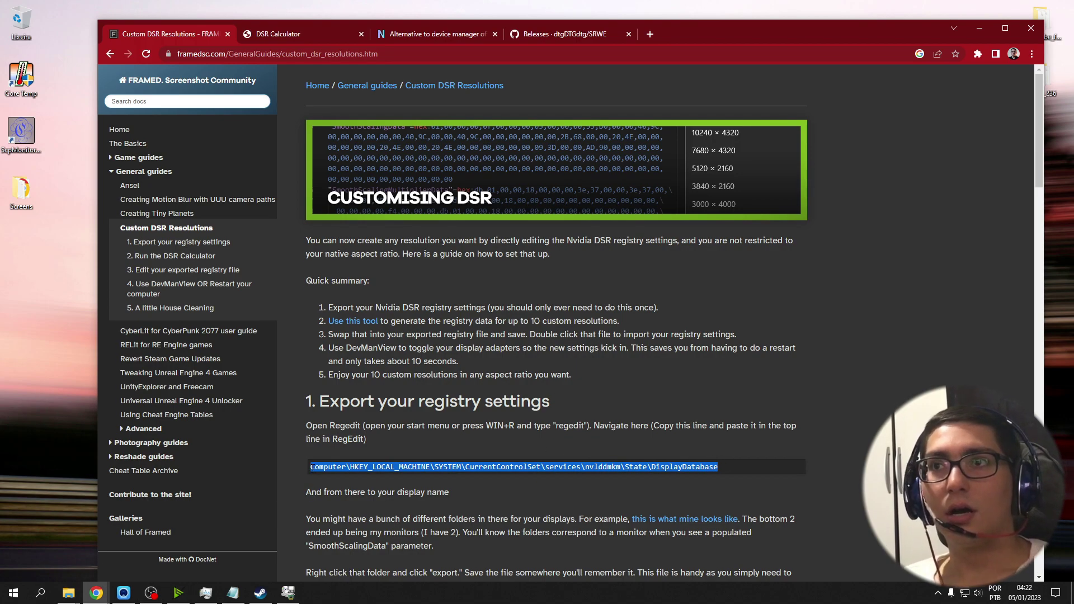
{"action": "left_click", "coordinate": [322, 464]}
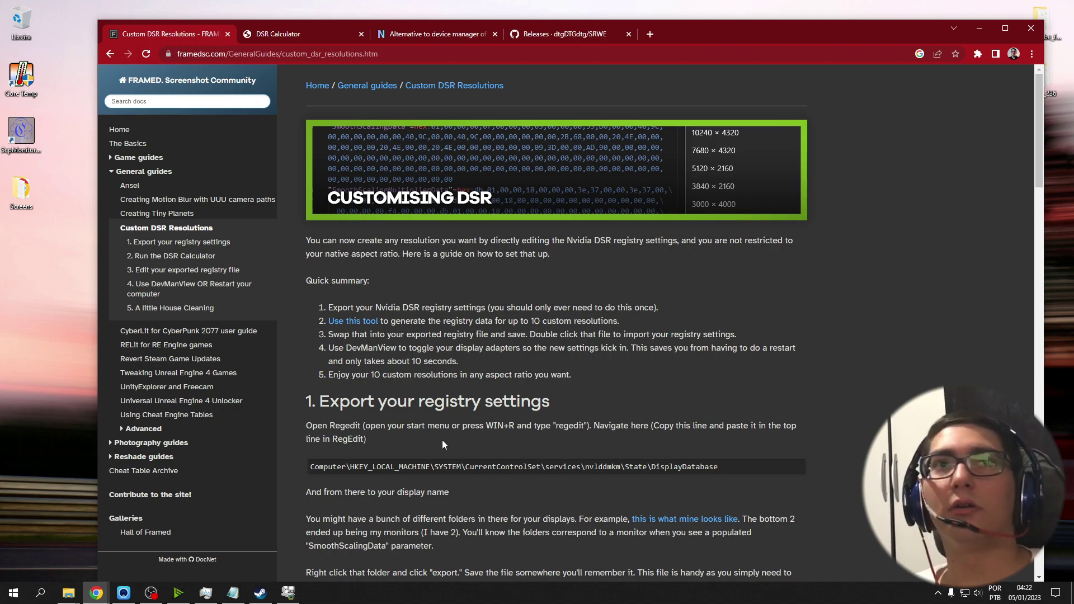
{"action": "key", "text": "ctrl+Tab"}
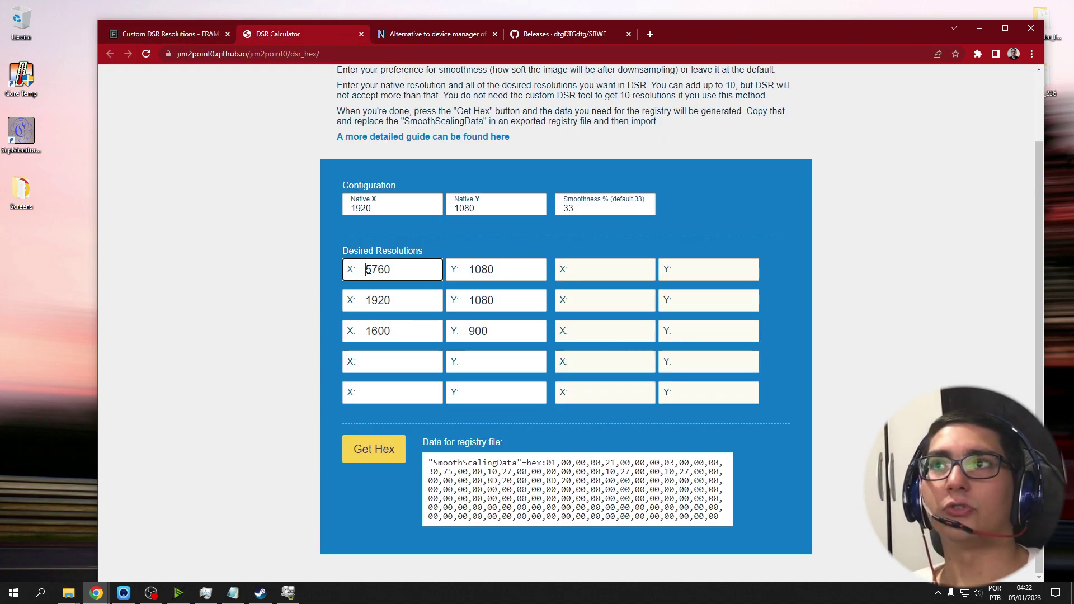
{"action": "double_click", "coordinate": [367, 270]}
{"action": "key", "text": "Right"}
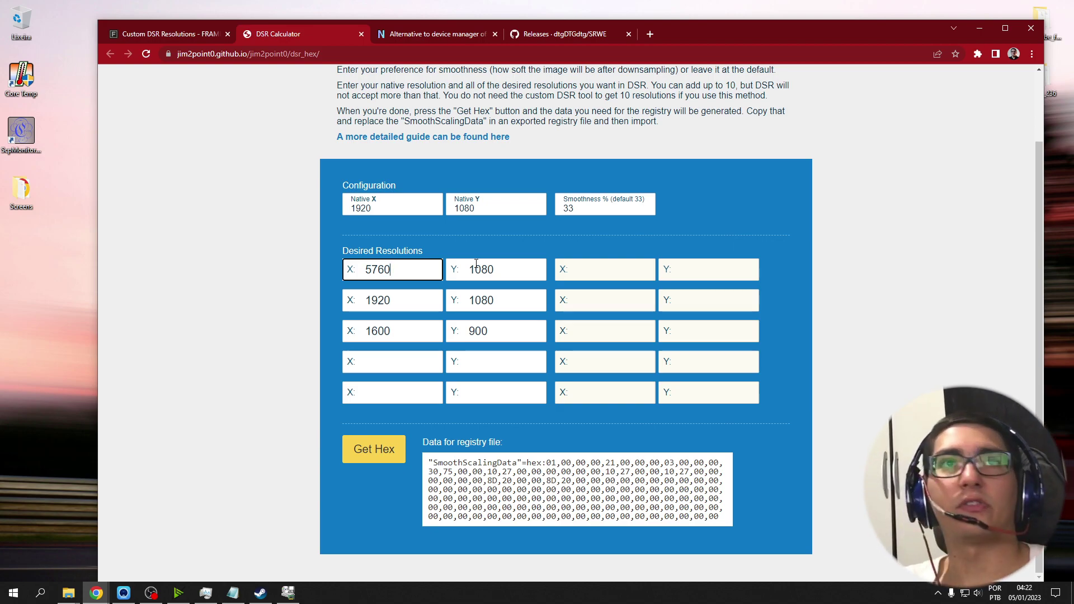
{"action": "left_click", "coordinate": [200, 38]}
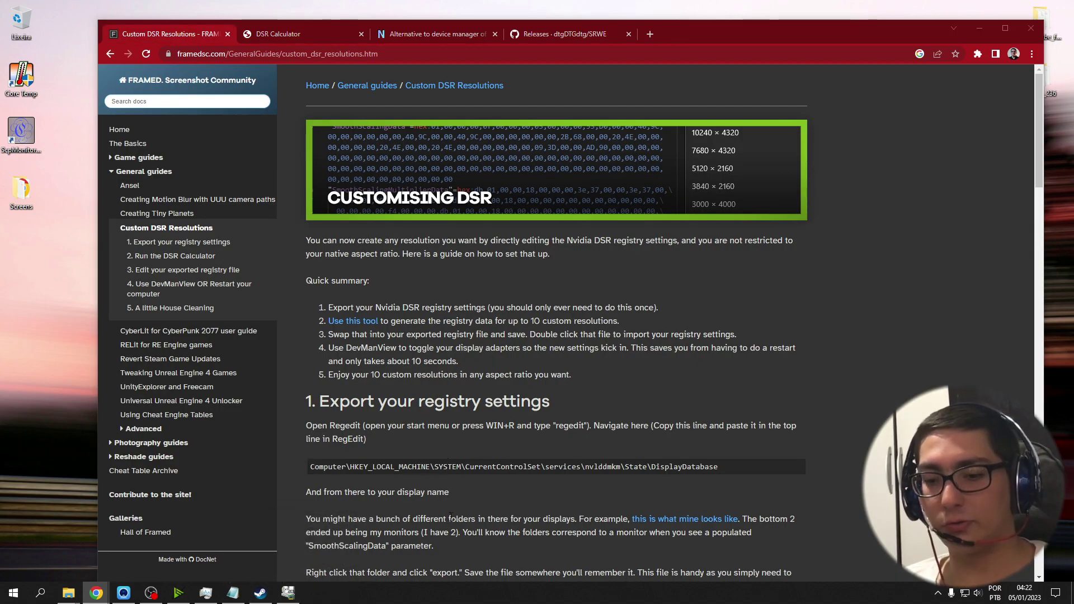
Step: Close File Explorer and launch Registry Editor with regedit from the Run dialog
{"action": "key", "text": "super+e"}
{"action": "key", "text": "super"}
{"action": "left_click", "coordinate": [981, 49]}
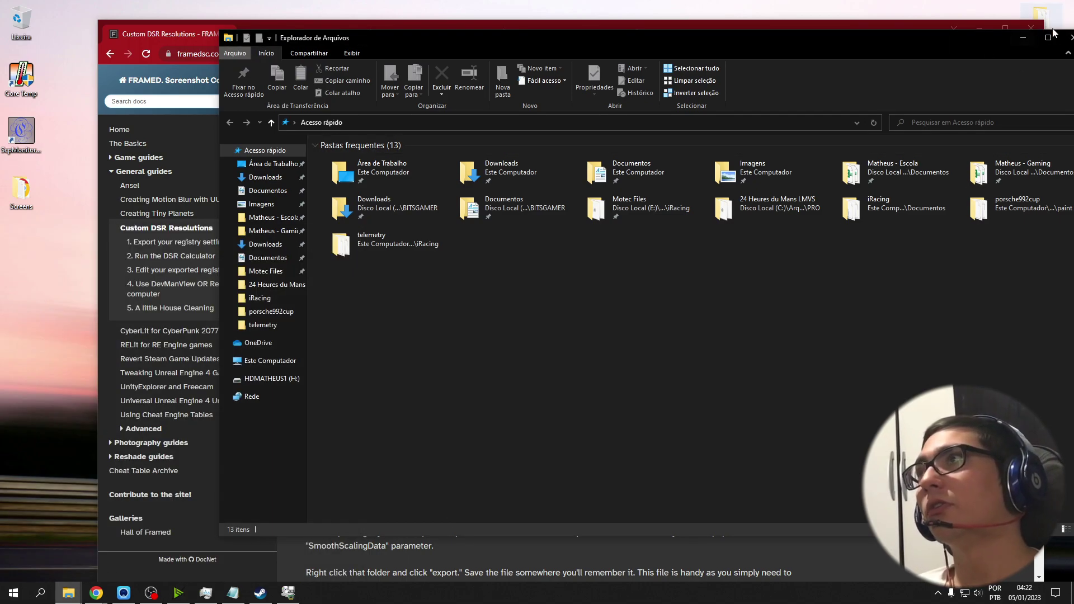
{"action": "left_click_drag", "start_coordinate": [981, 49], "coordinate": [921, 75]}
{"action": "key", "text": "alt+F4"}
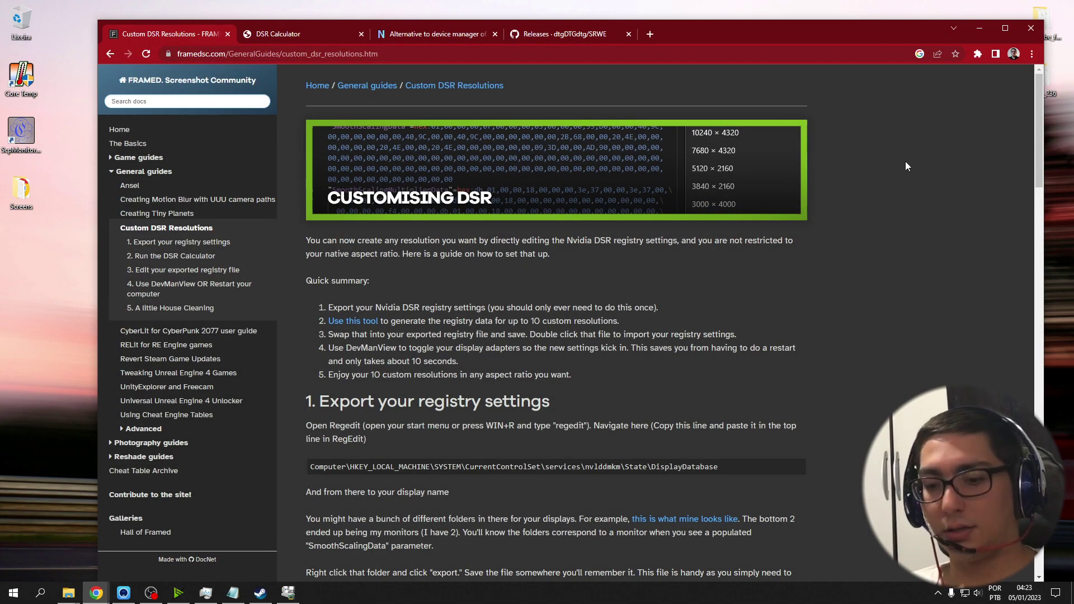
{"action": "key", "text": "super+r"}
{"action": "type", "text": "regedit"}
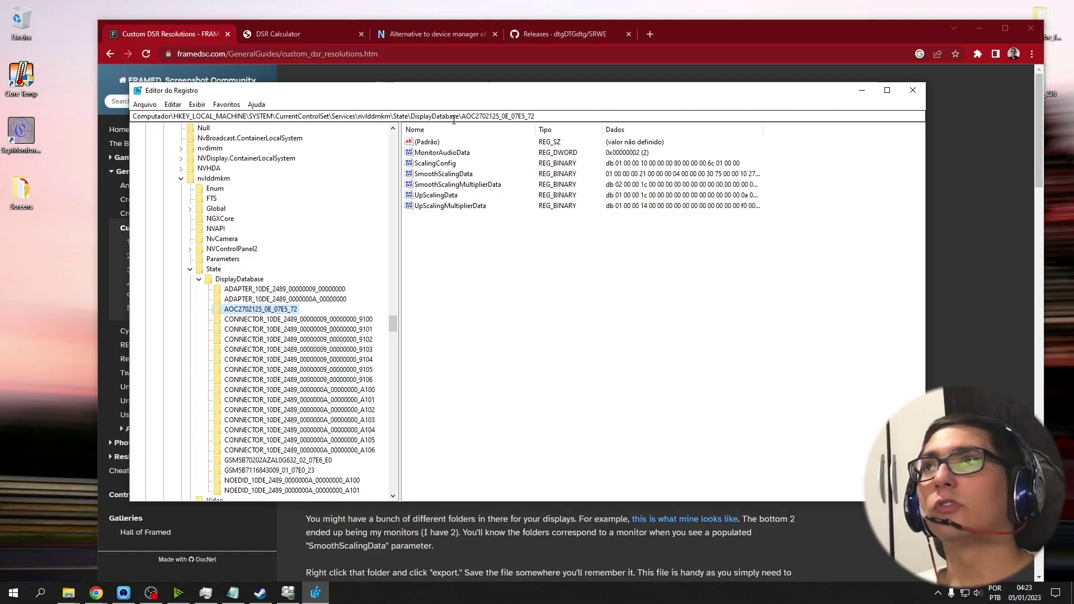
Step: Go to nvlddmkm\State\DisplayDatabase and select the AOC2702125_0E_07E5_72 monitor key
{"action": "left_click_drag", "start_coordinate": [459, 116], "coordinate": [135, 130]}
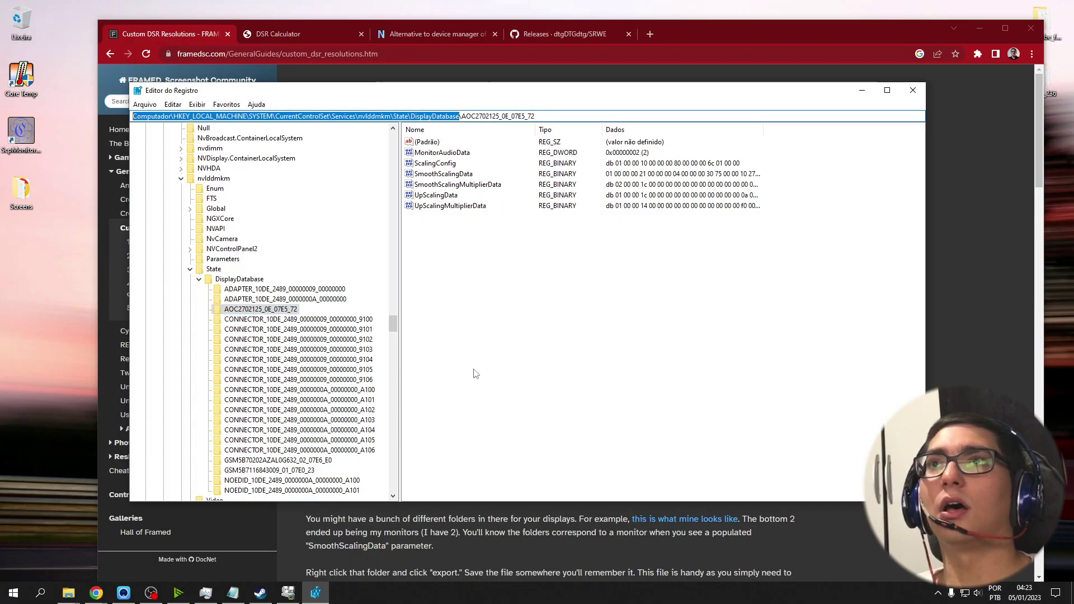
{"action": "left_click", "coordinate": [264, 311]}
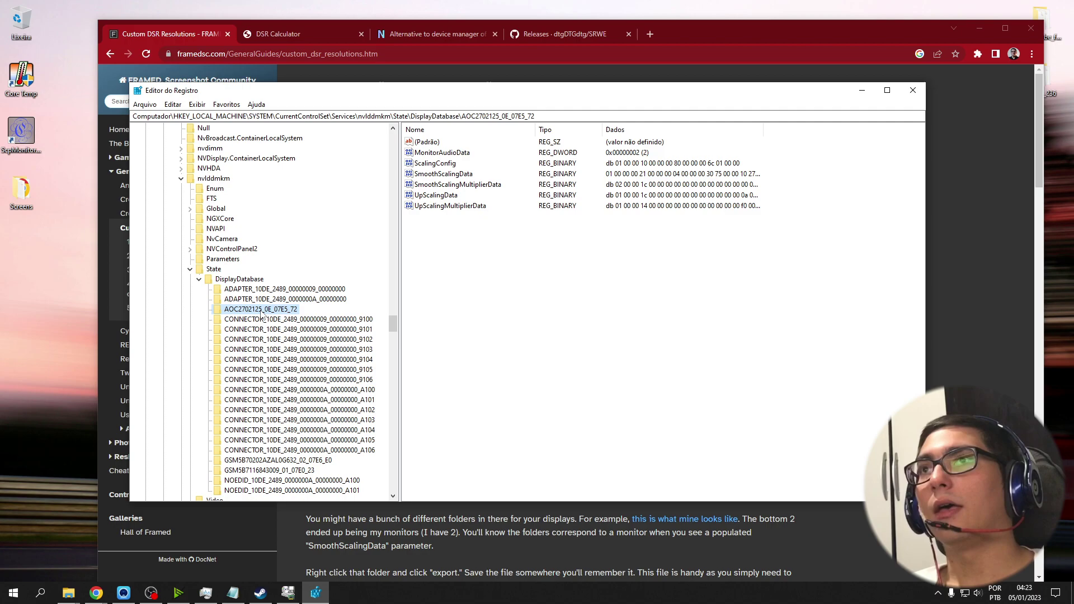
{"action": "left_click", "coordinate": [259, 316]}
{"action": "left_click", "coordinate": [257, 311]}
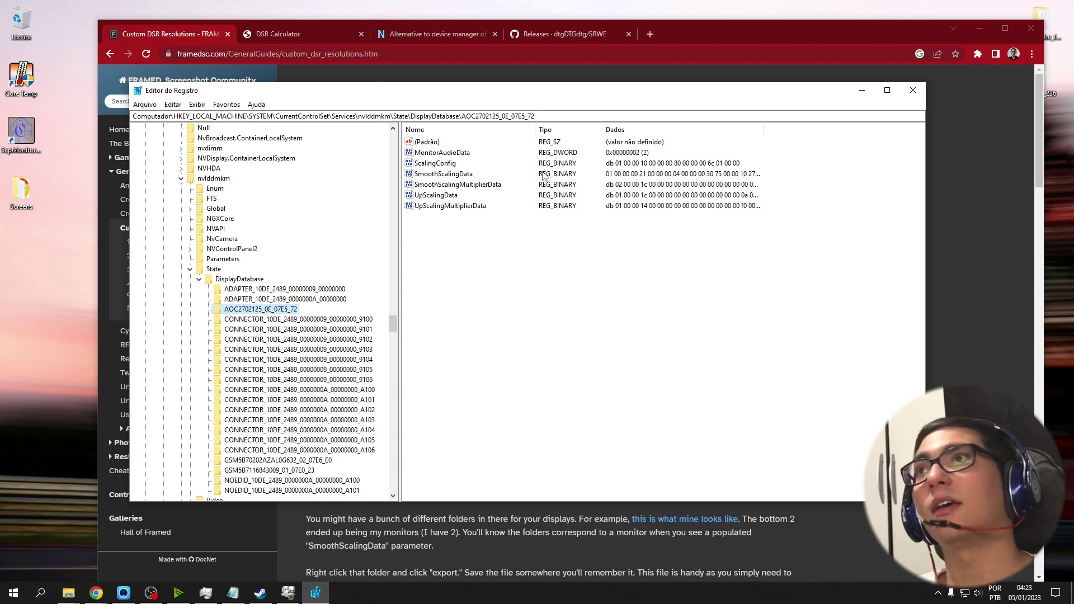
Step: Check the CONNECTOR and GSM monitor keys for SmoothScalingData, then return to AOC2702125_0E_07E5_72
{"action": "left_click", "coordinate": [287, 319]}
{"action": "left_click", "coordinate": [285, 340]}
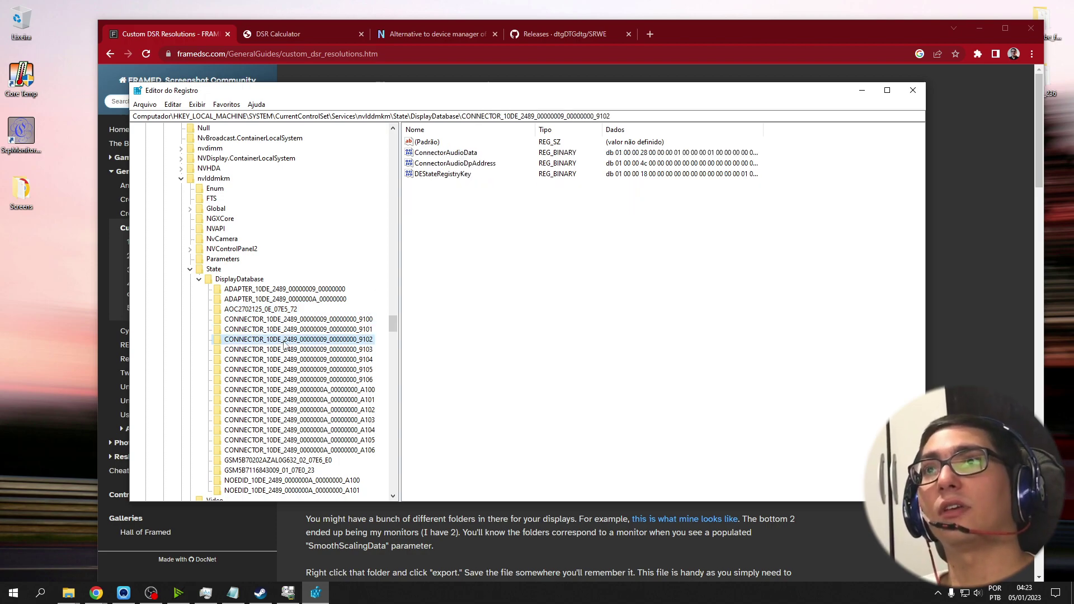
{"action": "left_click", "coordinate": [284, 370]}
{"action": "left_click", "coordinate": [291, 419]}
{"action": "left_click", "coordinate": [293, 430]}
{"action": "left_click", "coordinate": [279, 470]}
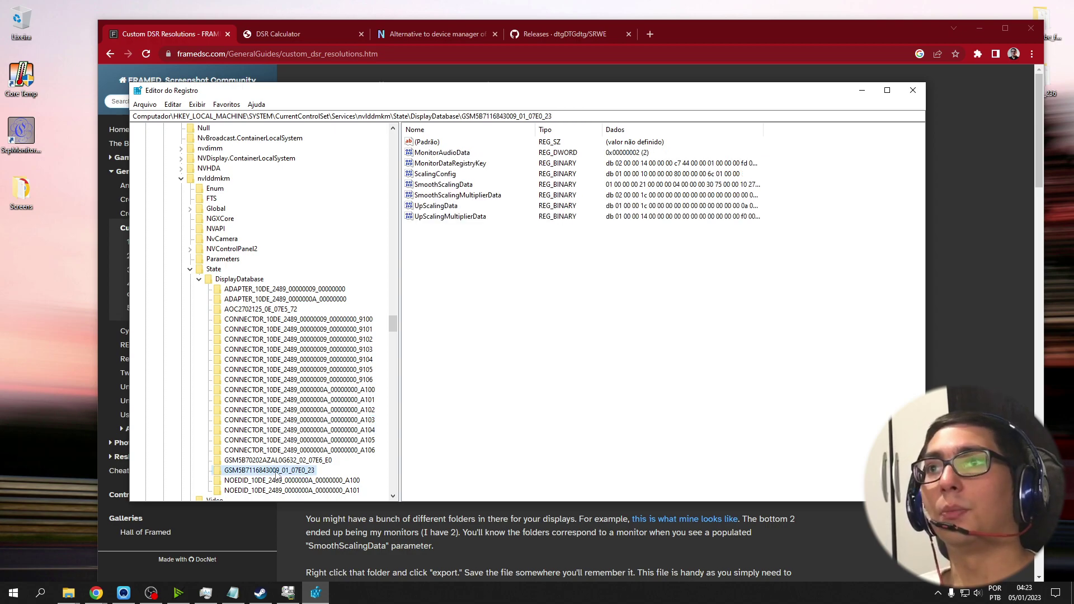
{"action": "left_click", "coordinate": [272, 460]}
{"action": "left_click", "coordinate": [247, 309]}
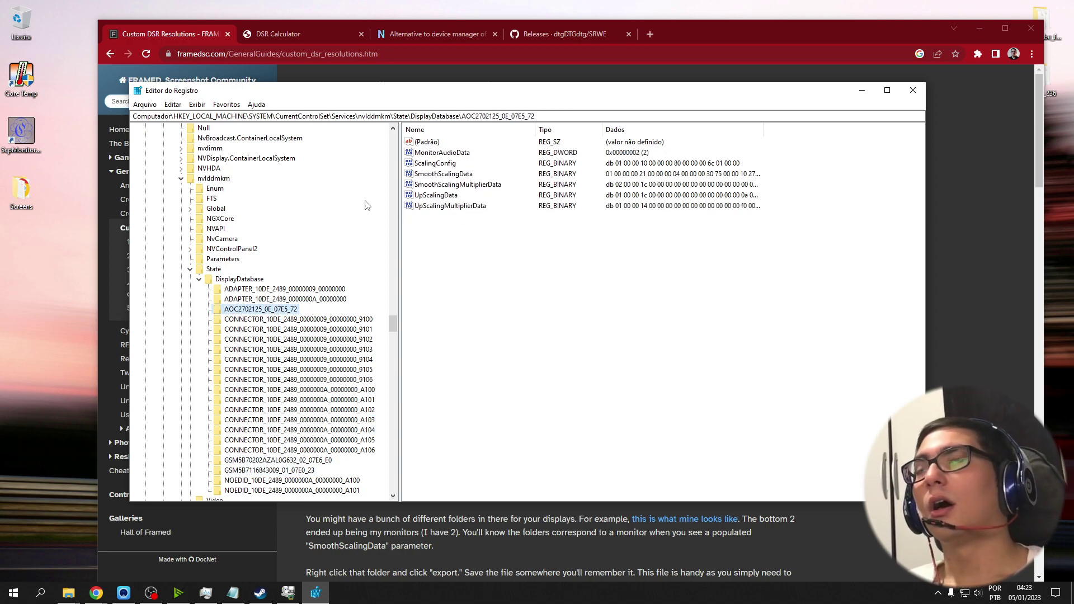
{"action": "right_click", "coordinate": [237, 308]}
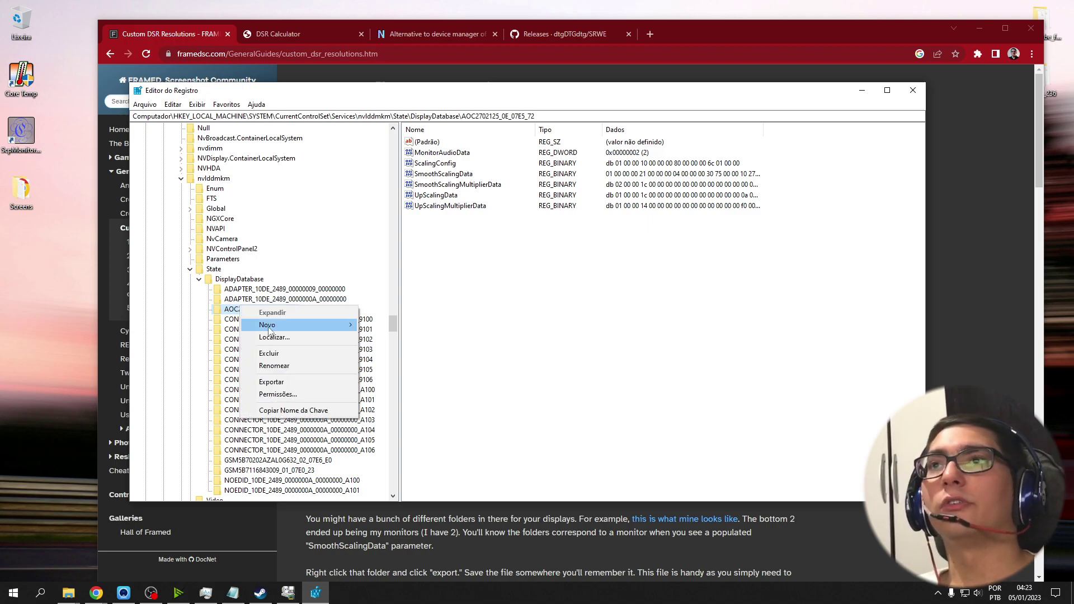
{"action": "left_click", "coordinate": [274, 382]}
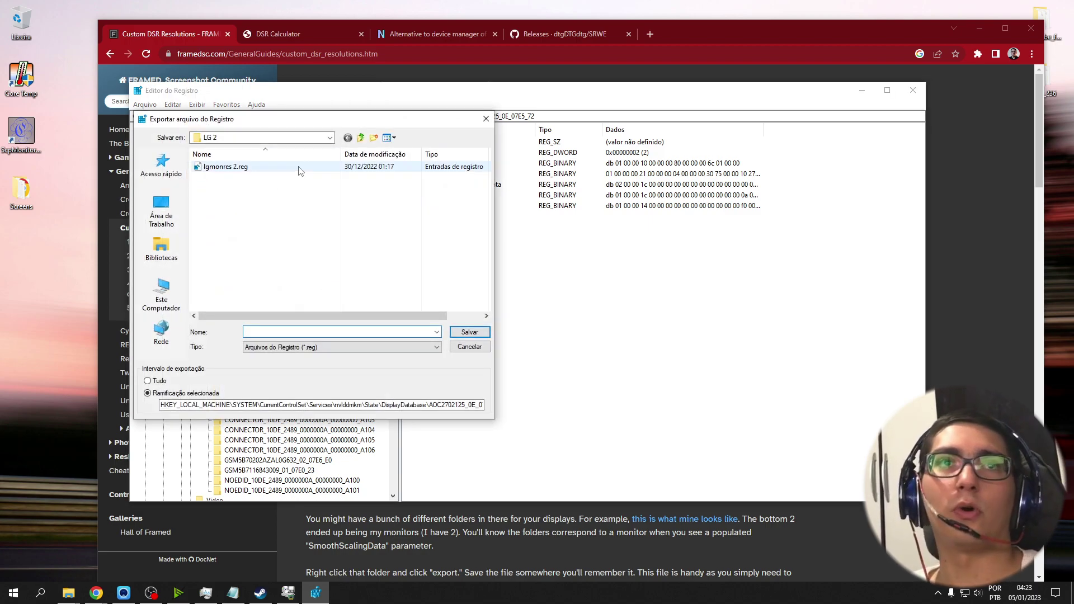
{"action": "left_click", "coordinate": [360, 138]}
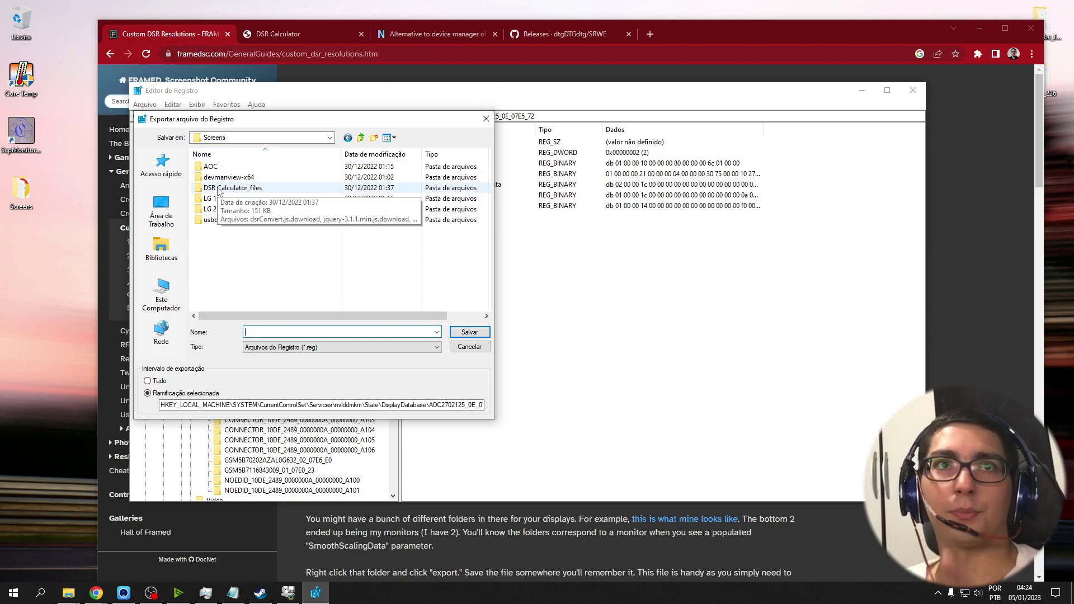
{"action": "left_click", "coordinate": [484, 120]}
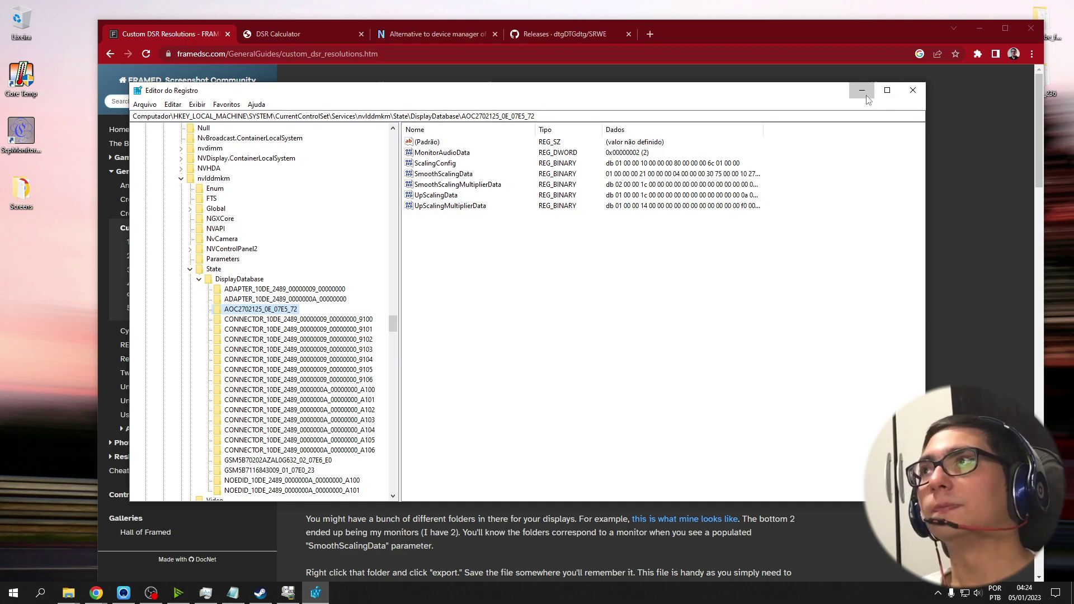
Step: Close Registry Editor and open the Screens > AOC folder from the desktop
{"action": "left_click", "coordinate": [903, 91]}
{"action": "mouse_move", "coordinate": [72, 572]}
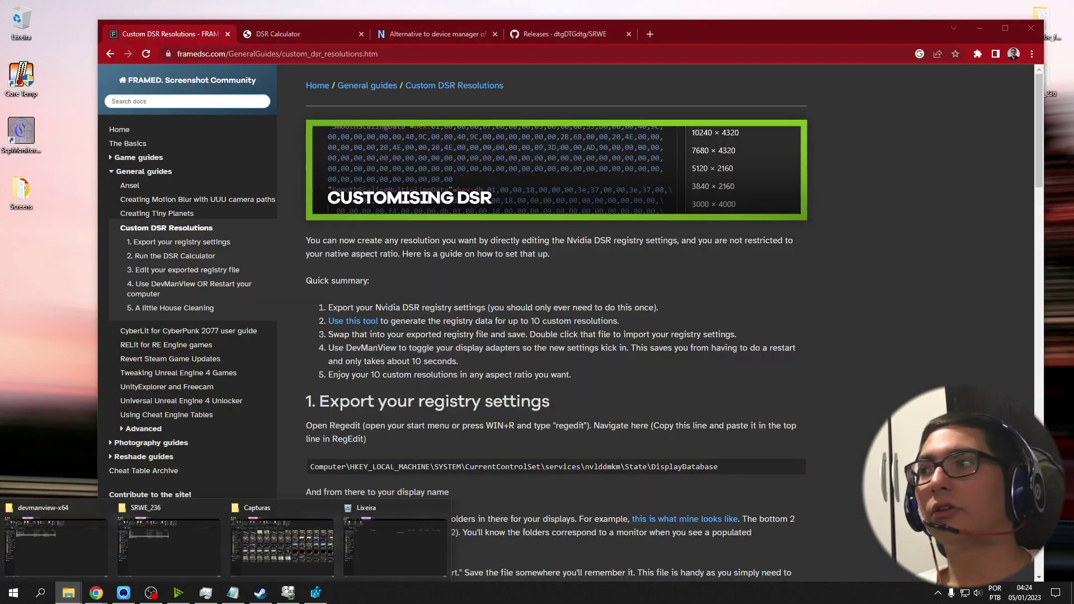
{"action": "left_click", "coordinate": [1071, 593]}
{"action": "double_click", "coordinate": [32, 189]}
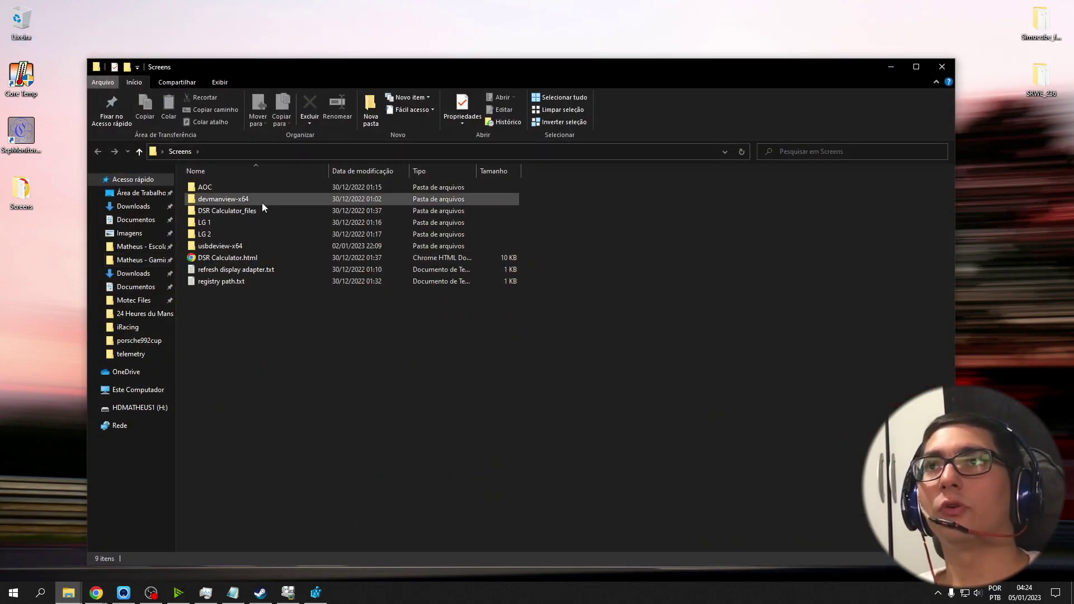
{"action": "double_click", "coordinate": [218, 190]}
Step: Open regaocmon.reg in Bloco de notas and locate its SmoothScalingData line
{"action": "right_click", "coordinate": [220, 192]}
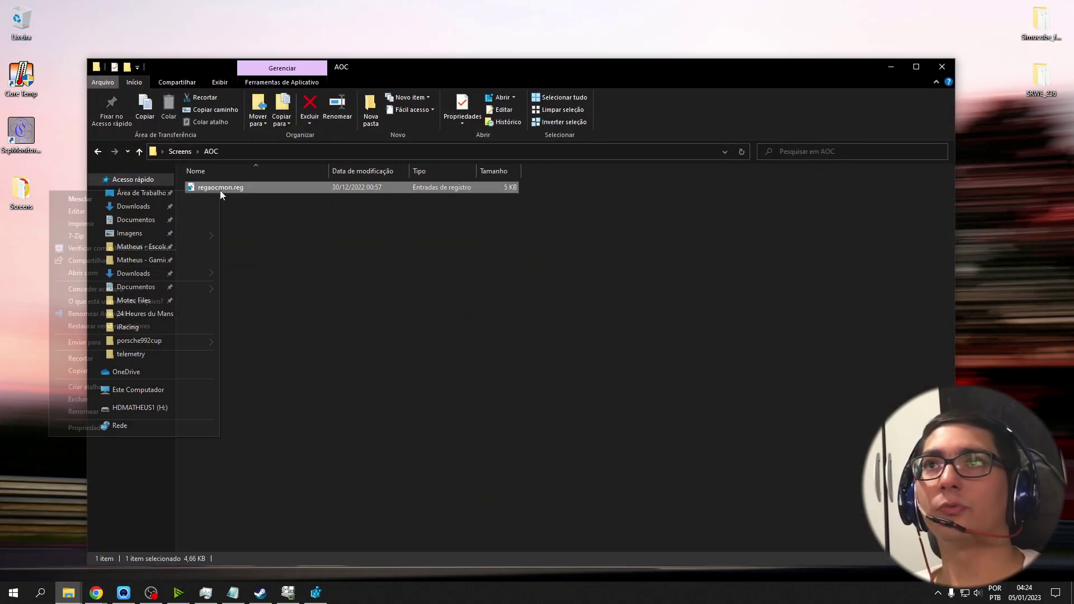
{"action": "mouse_move", "coordinate": [152, 271]}
{"action": "left_click", "coordinate": [246, 275]}
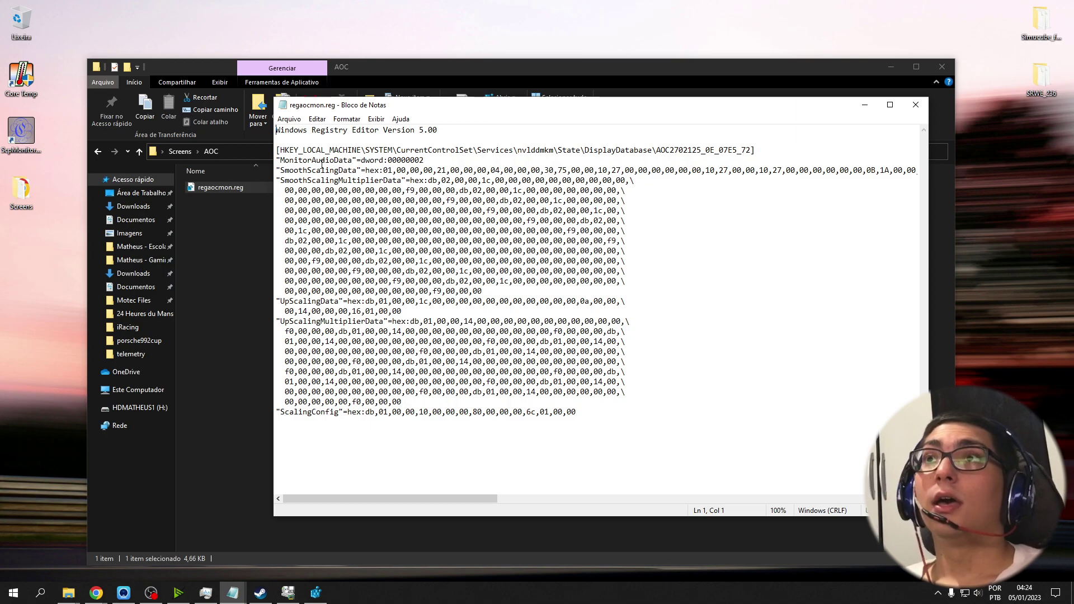
{"action": "left_click_drag", "start_coordinate": [278, 170], "coordinate": [392, 170]}
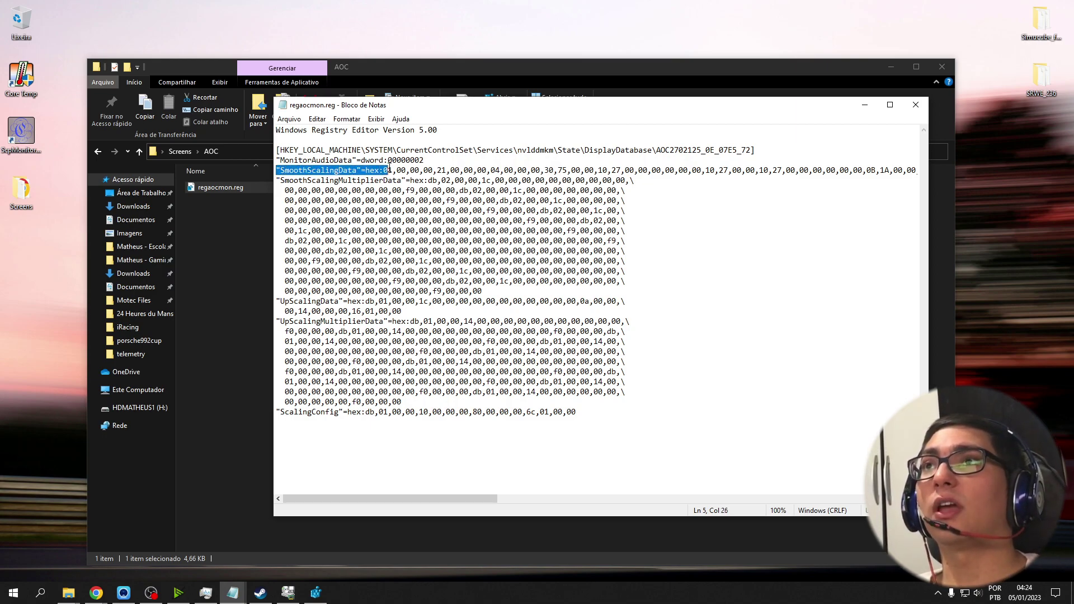
{"action": "left_click", "coordinate": [388, 170]}
Step: Get the DSR Calculator hex for 5760×1080, 1920×1080 and 1600×900 and select all of it
{"action": "mouse_move", "coordinate": [100, 602]}
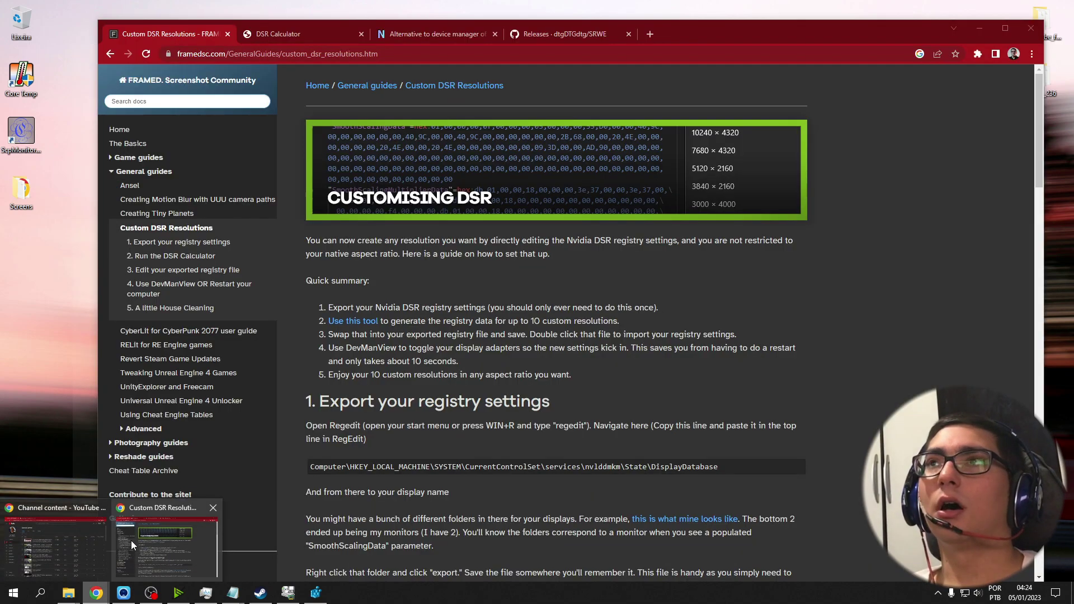
{"action": "left_click", "coordinate": [131, 540]}
{"action": "scroll", "coordinate": [428, 300], "scroll_direction": "down", "scroll_amount": 9}
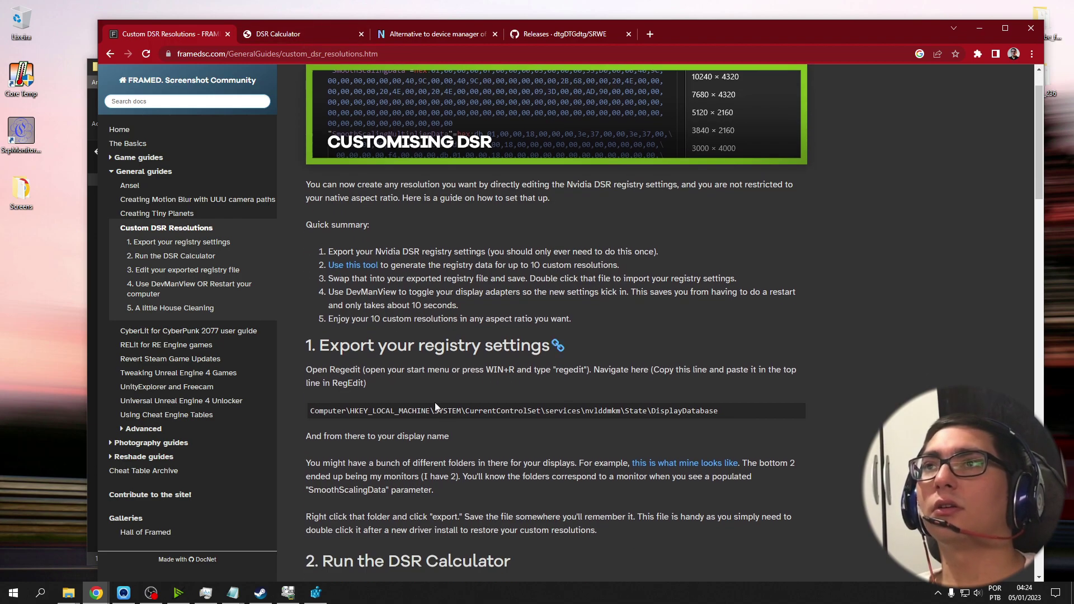
{"action": "scroll", "coordinate": [427, 300], "scroll_direction": "down", "scroll_amount": 3}
{"action": "left_click", "coordinate": [282, 35]}
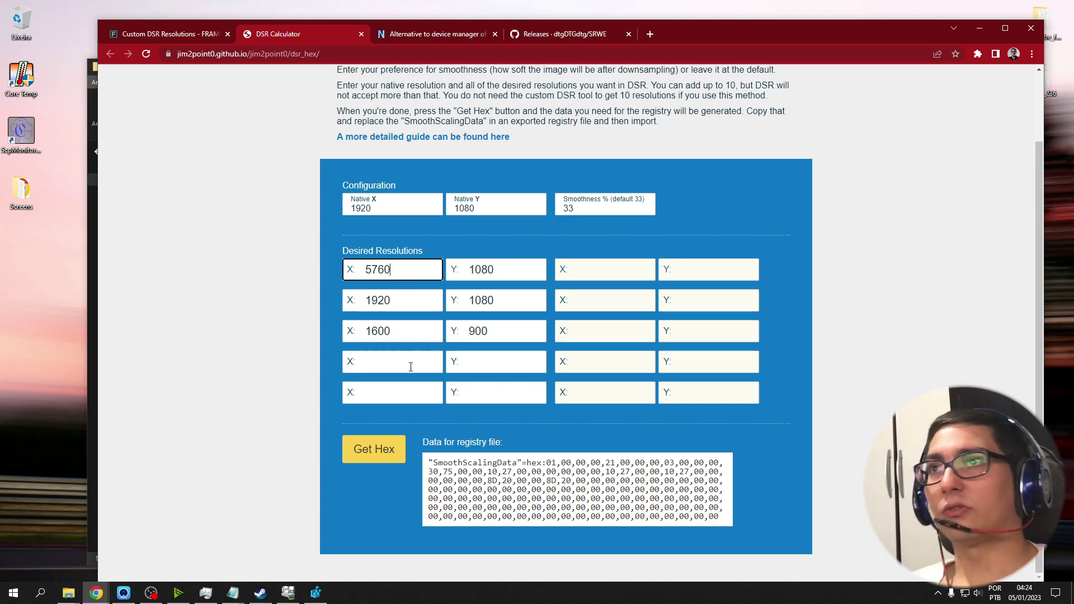
{"action": "left_click", "coordinate": [398, 447]}
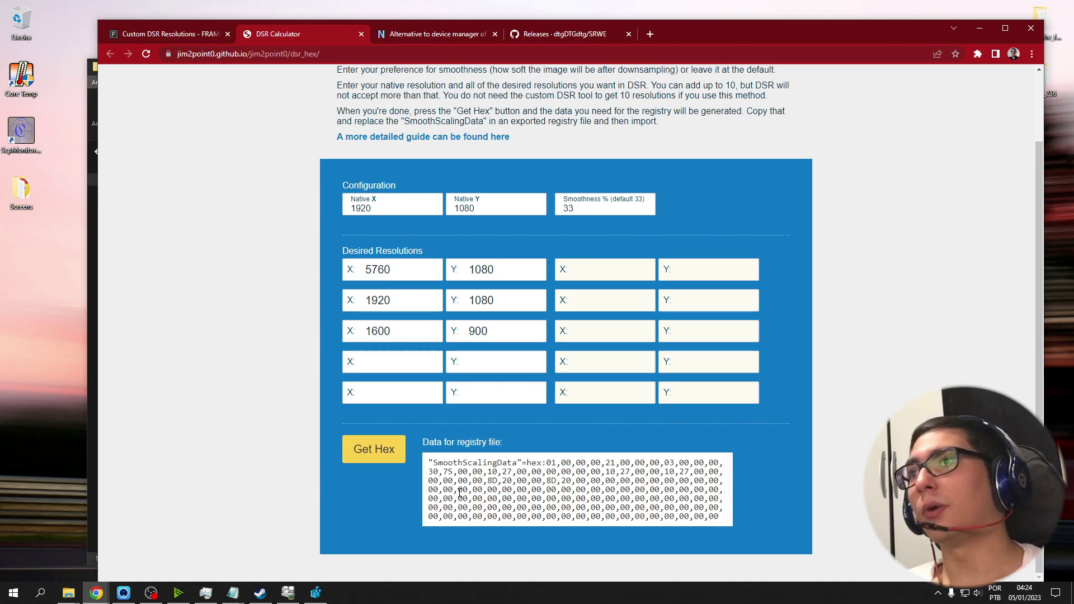
{"action": "left_click_drag", "start_coordinate": [430, 460], "coordinate": [813, 531]}
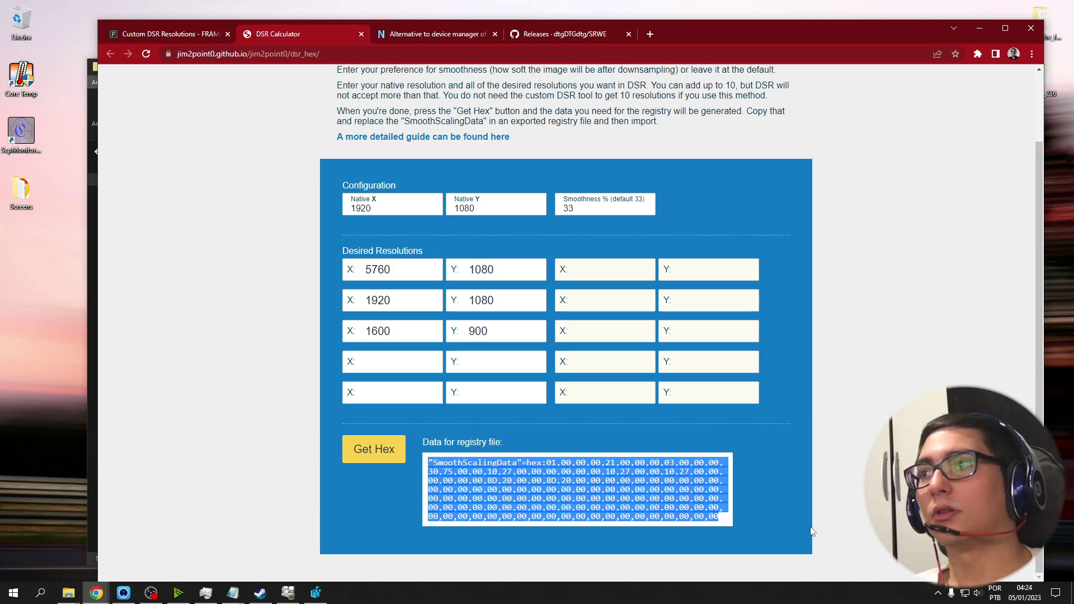
Step: Replace regaocmon.reg's SmoothScalingData line with the pasted calculator hex in Notepad
{"action": "left_click", "coordinate": [233, 593]}
{"action": "left_click", "coordinate": [259, 571]}
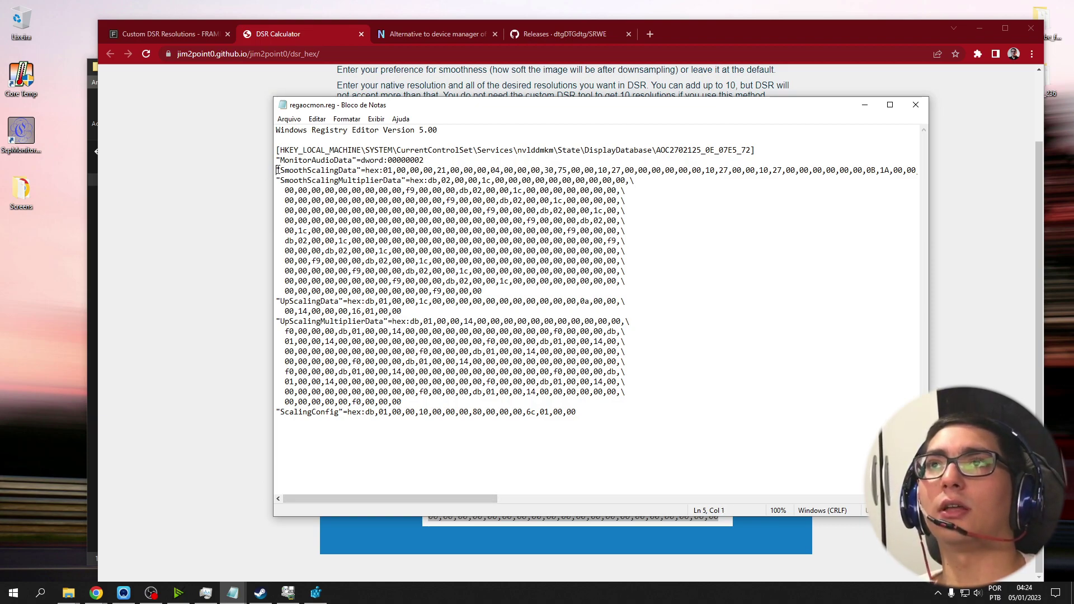
{"action": "key", "text": "shift+End"}
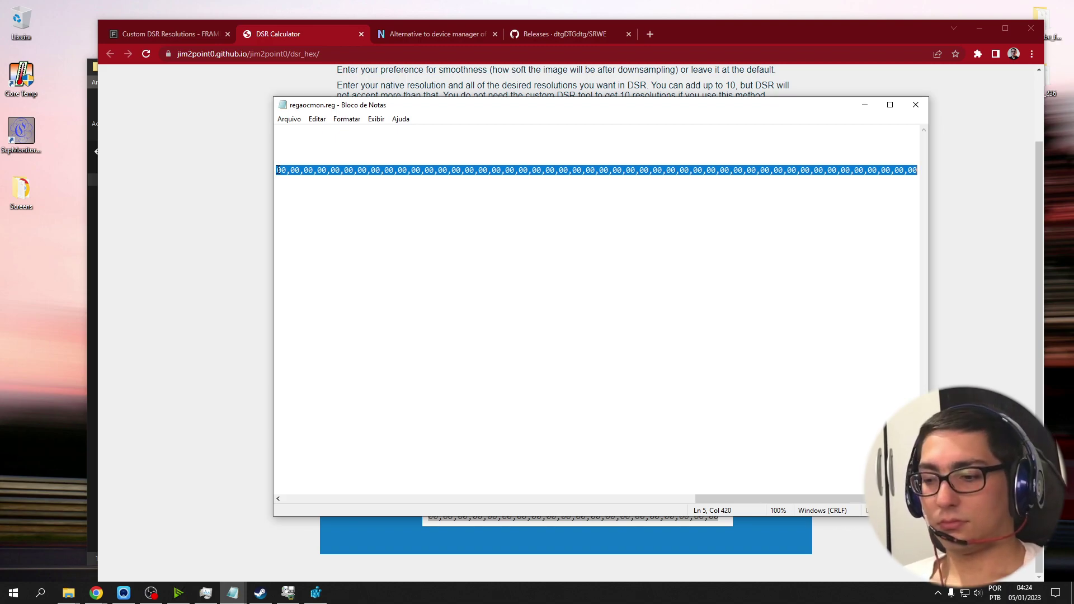
{"action": "key", "text": "ctrl+v"}
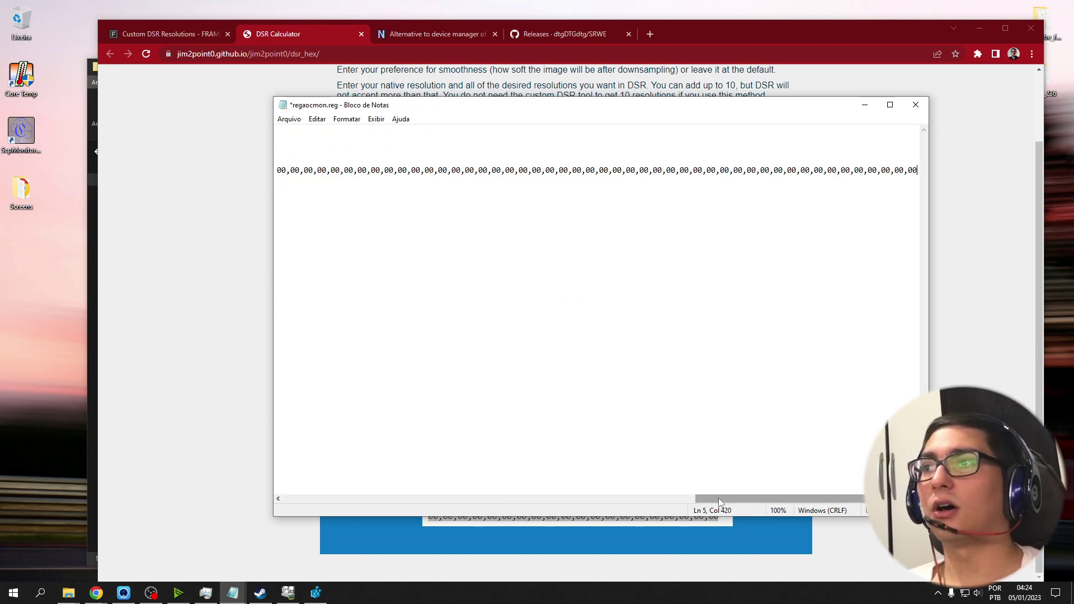
{"action": "left_click_drag", "start_coordinate": [721, 498], "coordinate": [310, 499]}
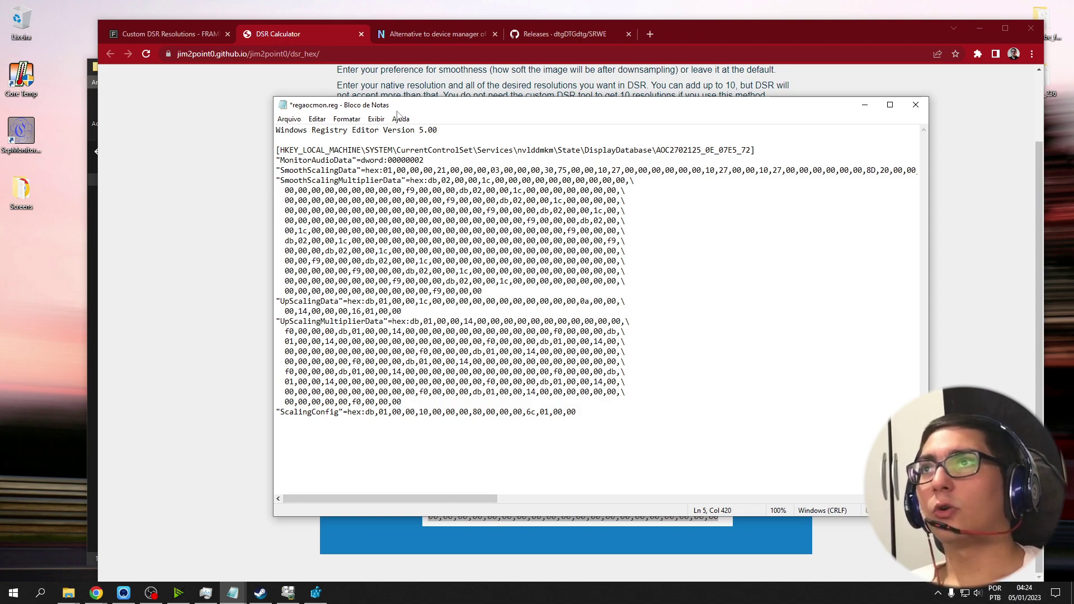
{"action": "mouse_move", "coordinate": [393, 112]}
{"action": "left_mouse_down"}
{"action": "mouse_move", "coordinate": [402, 120]}
{"action": "mouse_move", "coordinate": [363, 143]}
{"action": "mouse_move", "coordinate": [339, 182]}
{"action": "mouse_move", "coordinate": [425, 182]}
{"action": "mouse_move", "coordinate": [408, 81]}
{"action": "mouse_move", "coordinate": [404, 96]}
{"action": "left_mouse_up"}
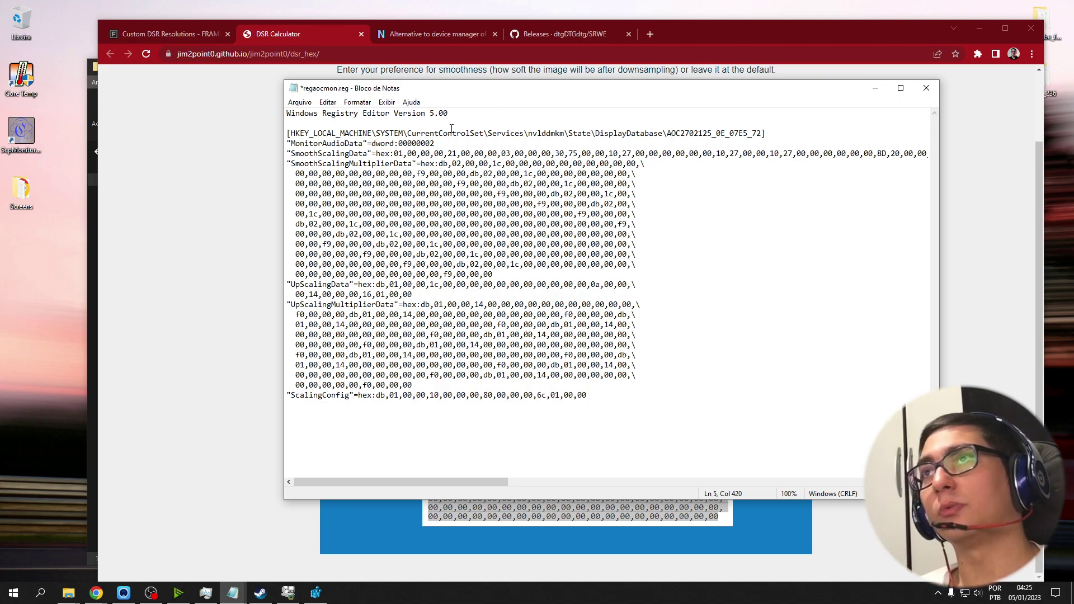
{"action": "left_click_drag", "start_coordinate": [417, 94], "coordinate": [386, 93]}
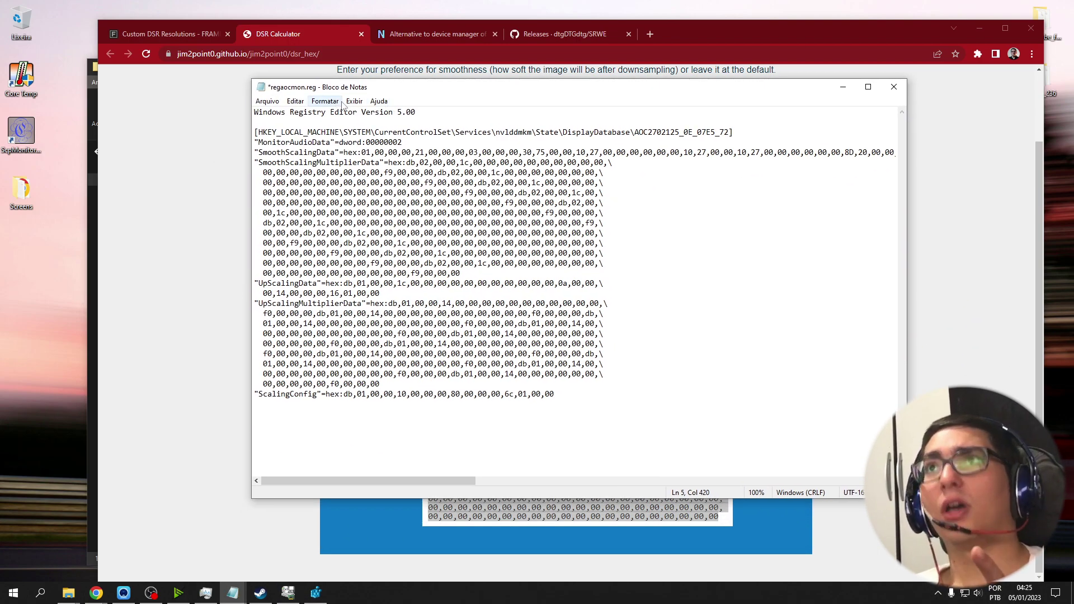
Step: Scroll the FRAMED guide to its permissions and '4. Use DevManView OR Restart' section
{"action": "left_click", "coordinate": [179, 35]}
{"action": "scroll", "coordinate": [481, 360], "scroll_direction": "down", "scroll_amount": 5}
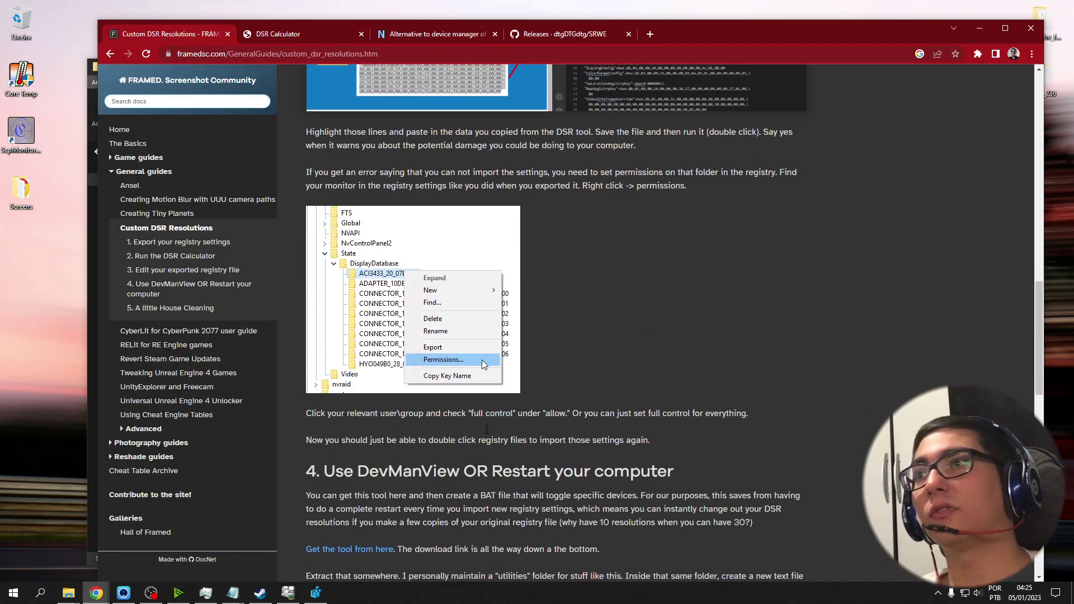
{"action": "scroll", "coordinate": [481, 361], "scroll_direction": "down", "scroll_amount": 9}
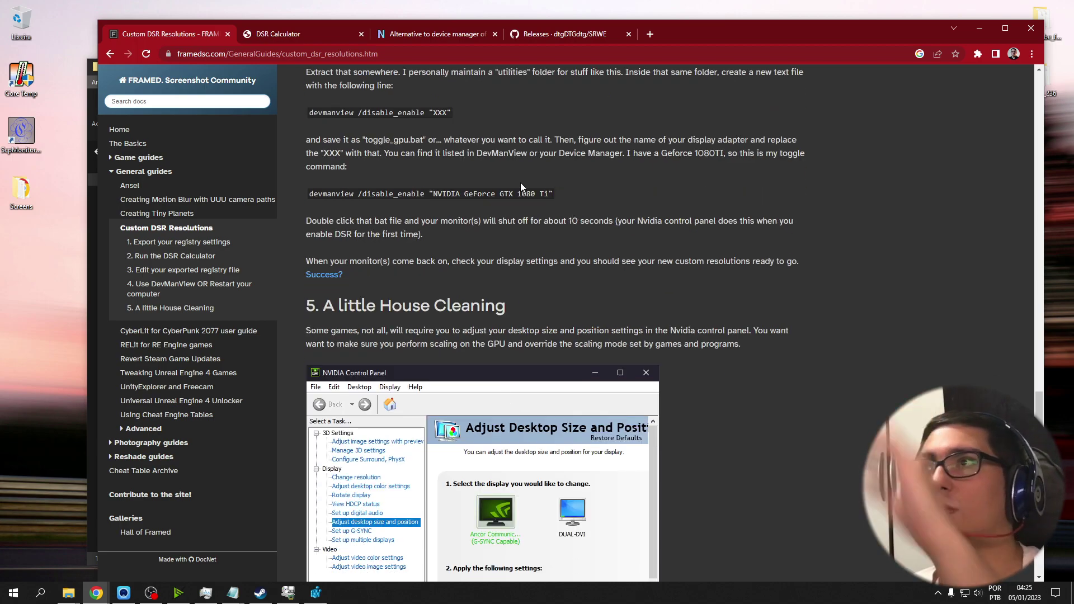
{"action": "scroll", "coordinate": [520, 182], "scroll_direction": "up", "scroll_amount": 5}
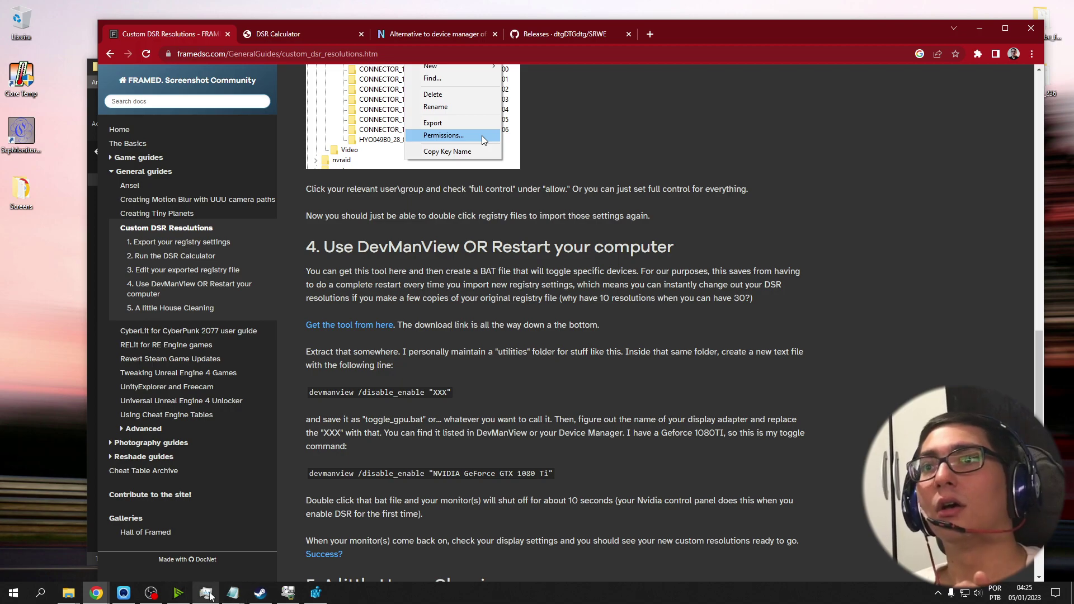
Step: Close regaocmon.reg in Notepad choosing Não Salvar to discard the edits
{"action": "mouse_move", "coordinate": [229, 593]}
{"action": "left_click", "coordinate": [317, 523]}
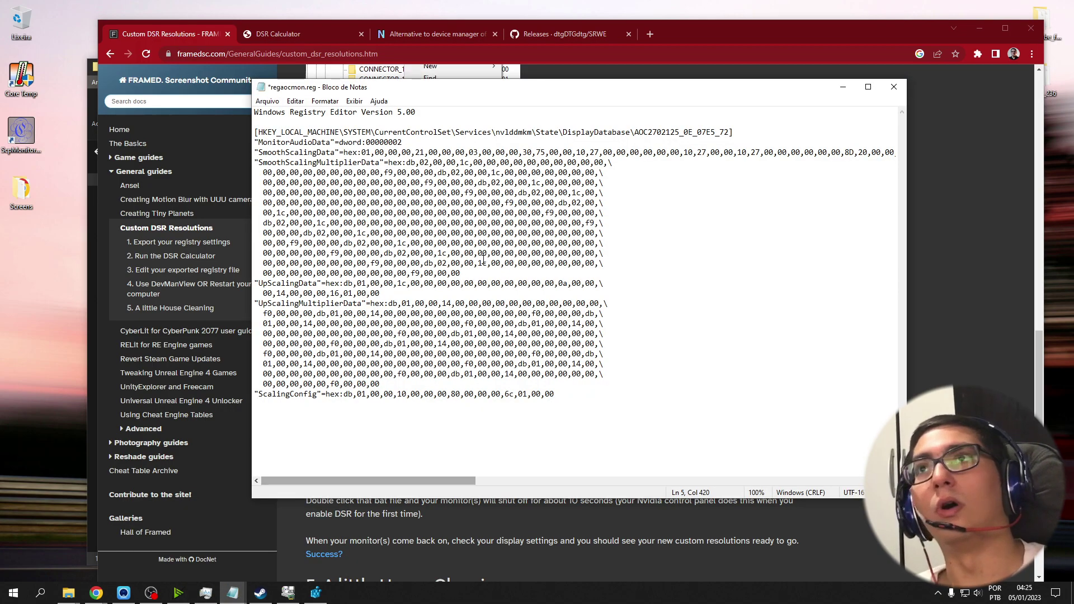
{"action": "left_click_drag", "start_coordinate": [400, 481], "coordinate": [292, 230]}
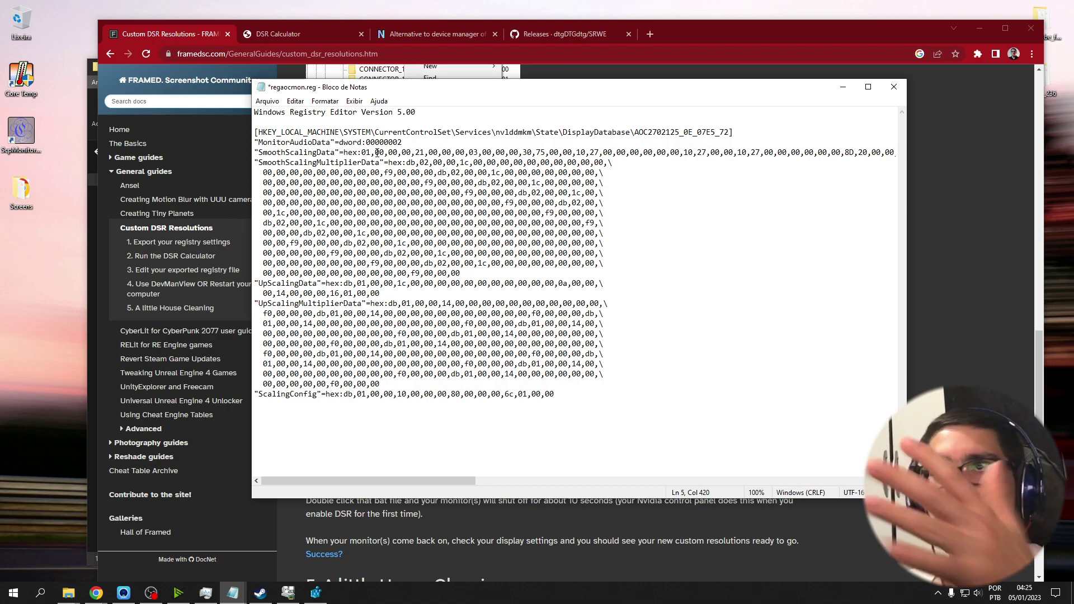
{"action": "left_click", "coordinate": [893, 86]}
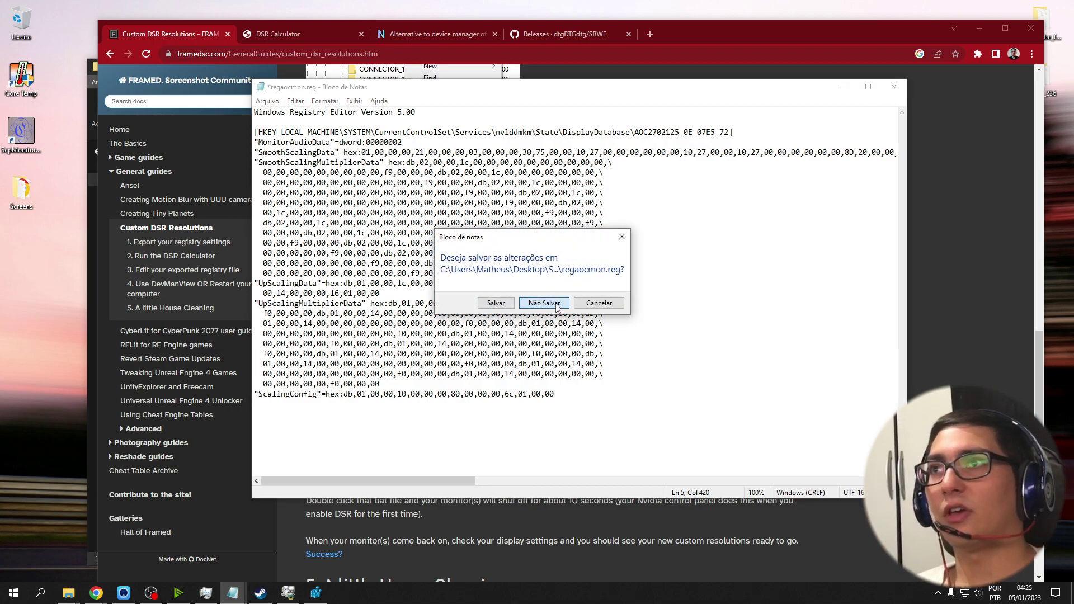
{"action": "left_click", "coordinate": [543, 304]}
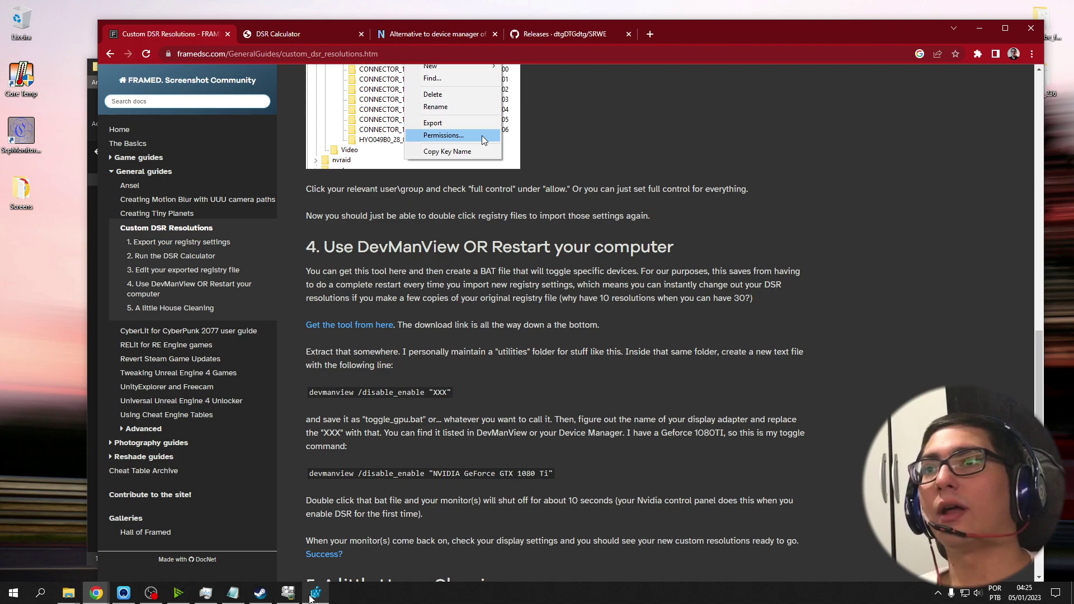
{"action": "left_click", "coordinate": [68, 592]}
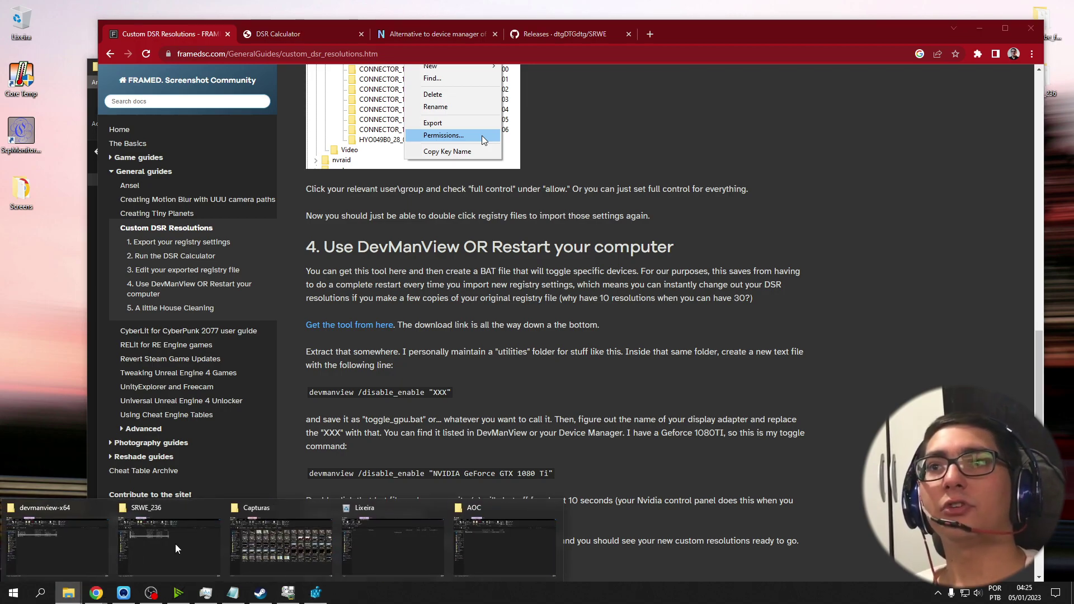
Step: Attempt to import regaocmon.reg from the AOC folder, dismiss the privileges error, and return to Registry Editor
{"action": "left_click", "coordinate": [470, 513]}
{"action": "left_click", "coordinate": [238, 248]}
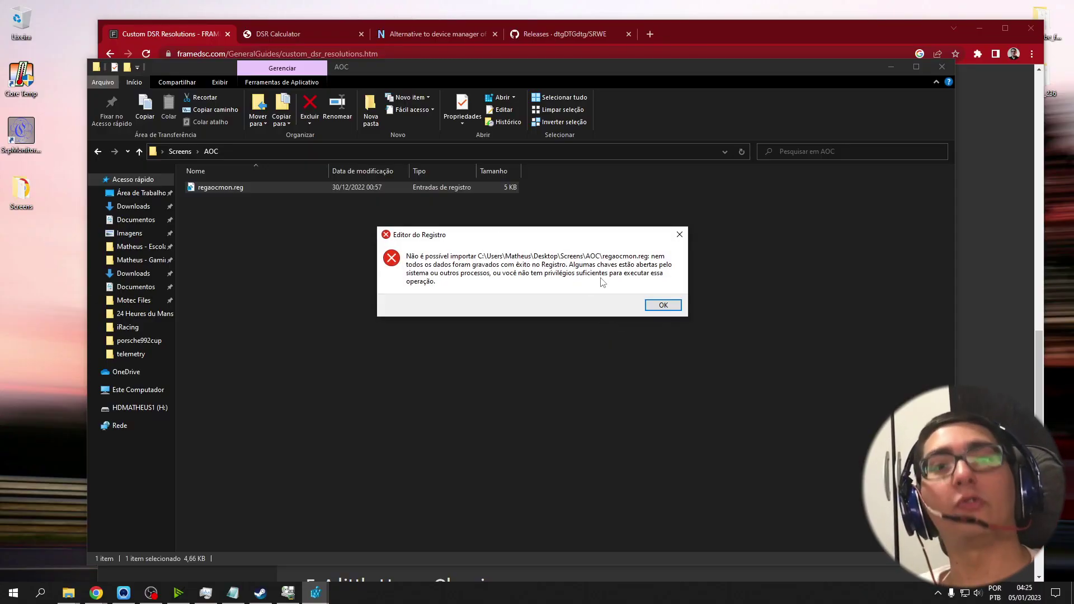
{"action": "left_click", "coordinate": [663, 305]}
{"action": "left_click", "coordinate": [315, 592]}
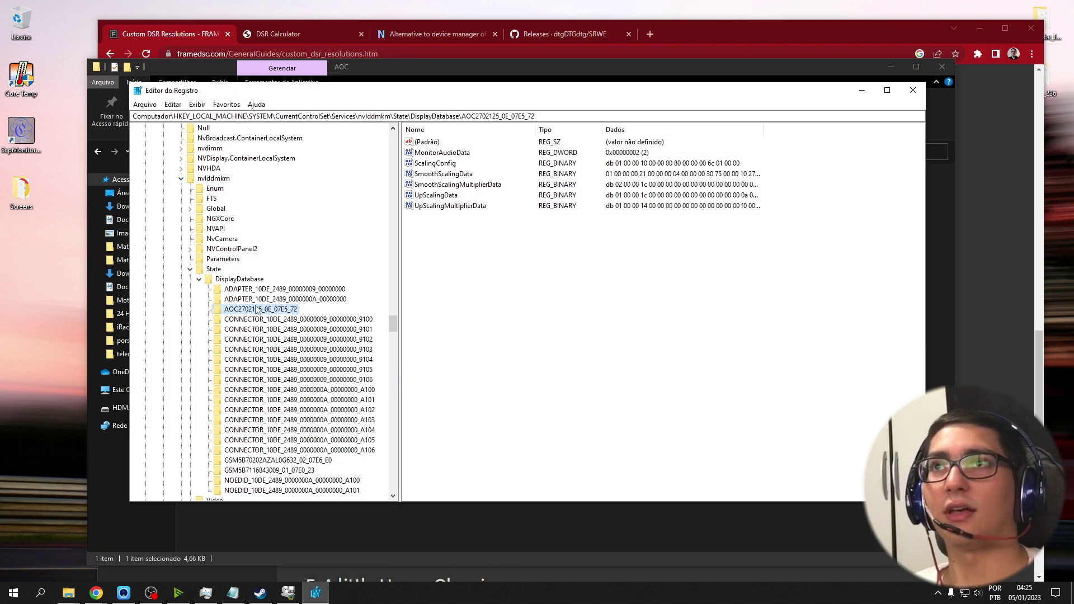
Step: Grant then revoke Administradores Full Control on AOC2702125_0E_07E5_72, applying each, then close Registry Editor
{"action": "right_click", "coordinate": [257, 309]}
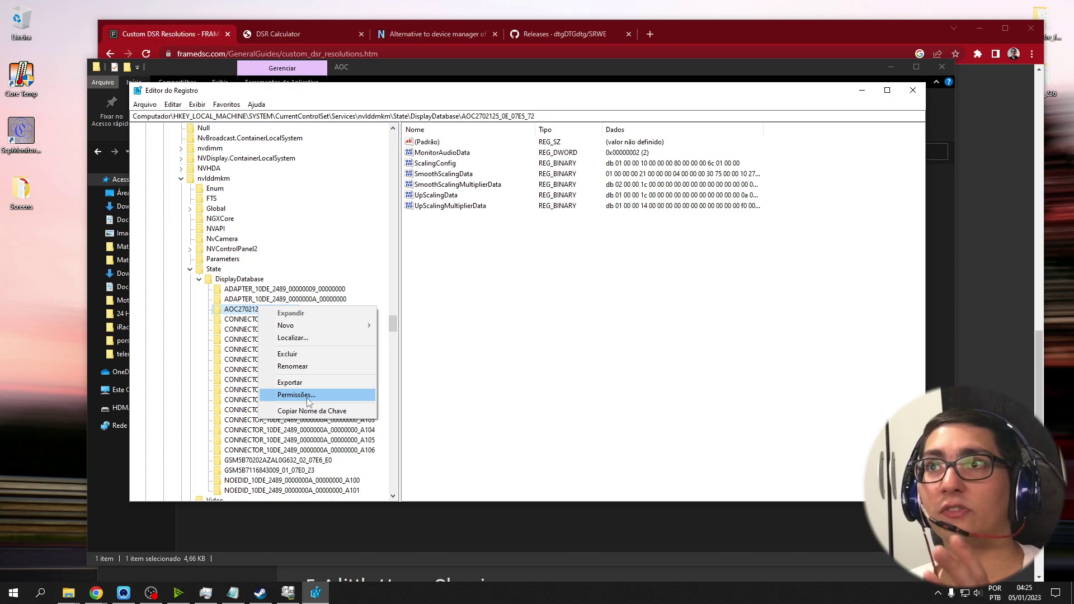
{"action": "left_click", "coordinate": [296, 394]}
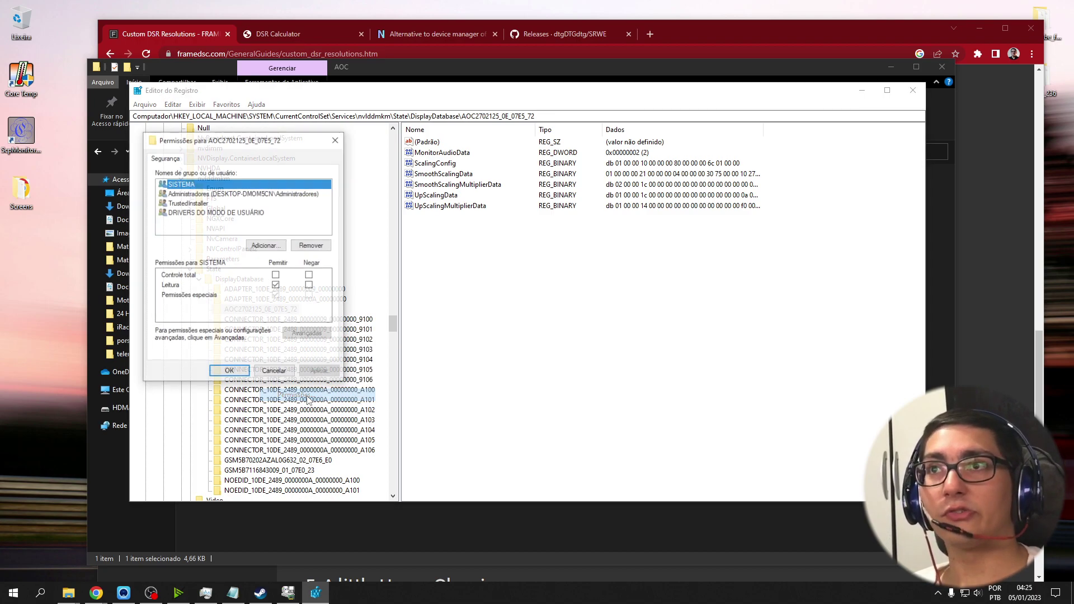
{"action": "left_click", "coordinate": [206, 193]}
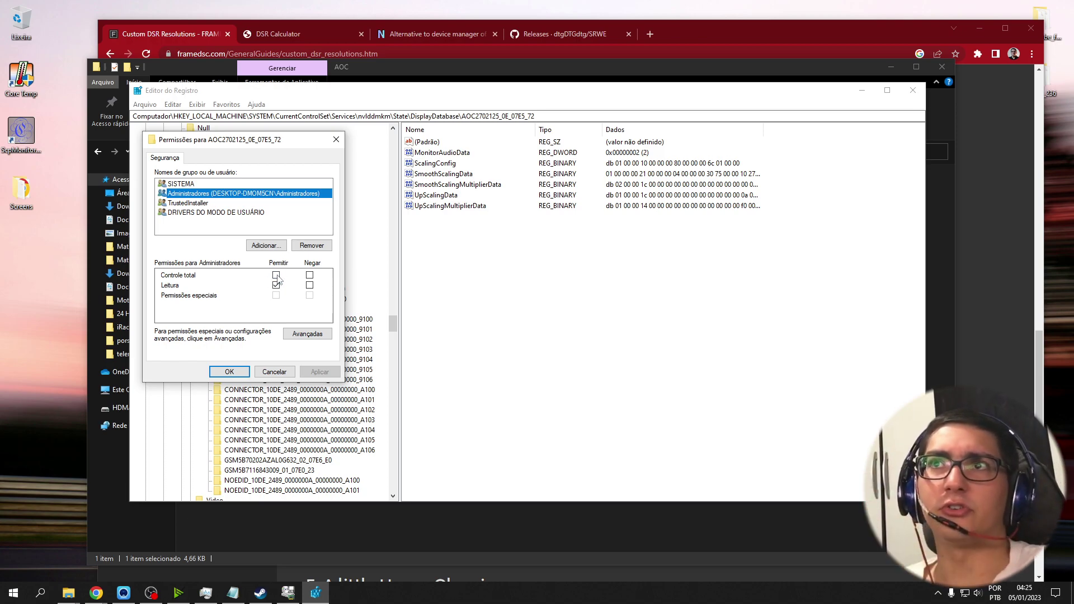
{"action": "left_click", "coordinate": [276, 275]}
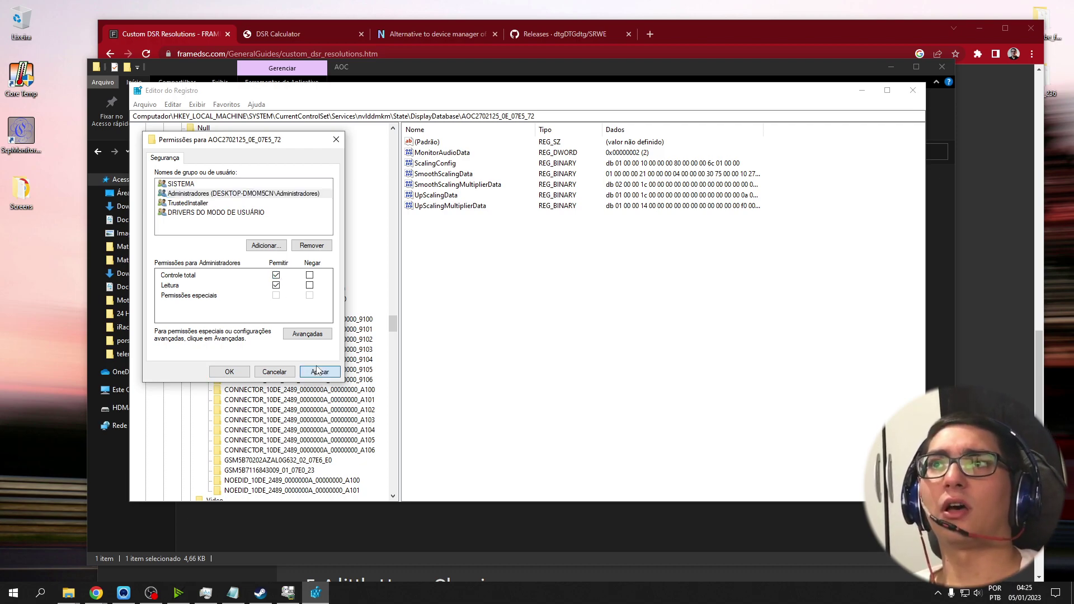
{"action": "left_click", "coordinate": [316, 371]}
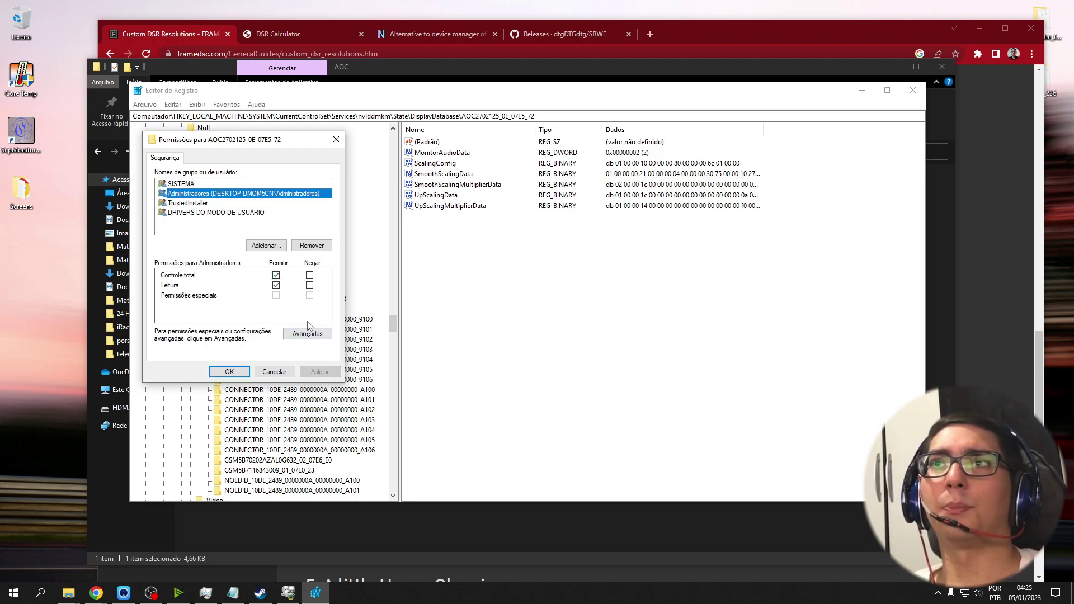
{"action": "left_click", "coordinate": [275, 275]}
{"action": "left_click", "coordinate": [316, 371]}
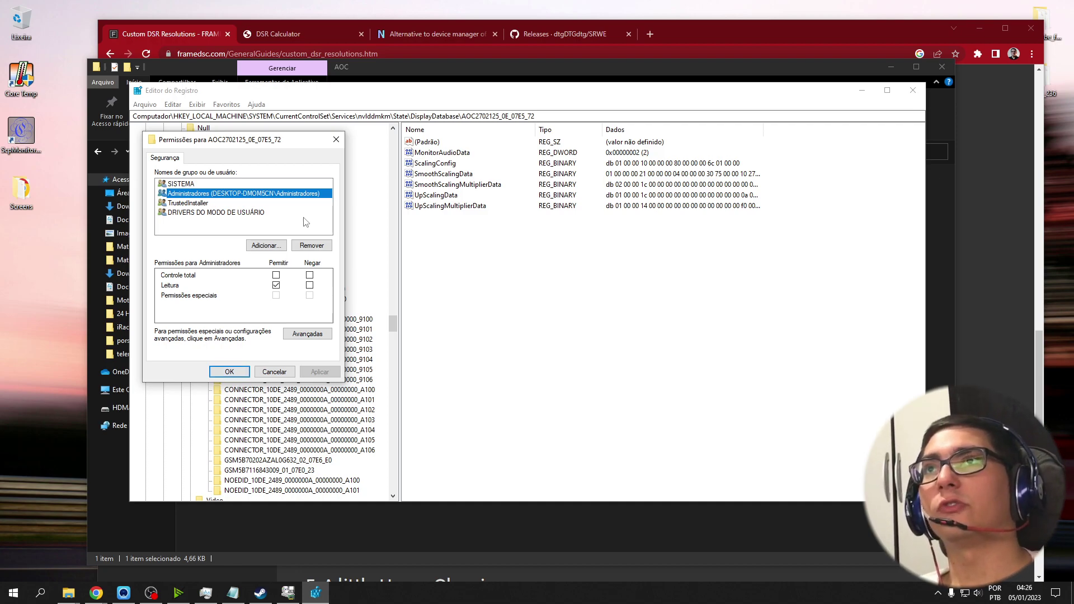
{"action": "left_click", "coordinate": [229, 372]}
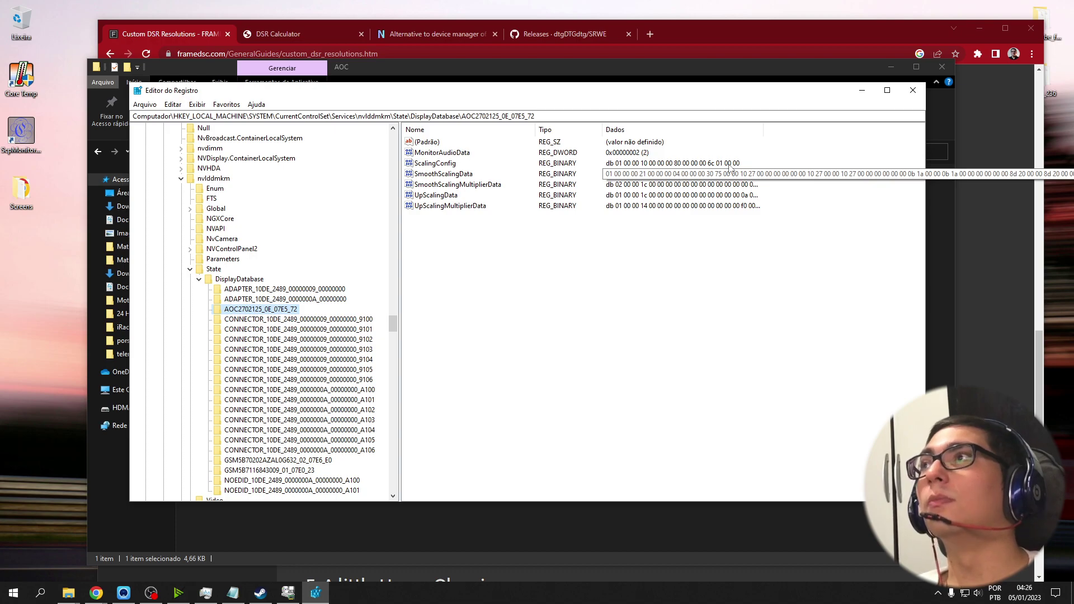
{"action": "key", "text": "alt+F4"}
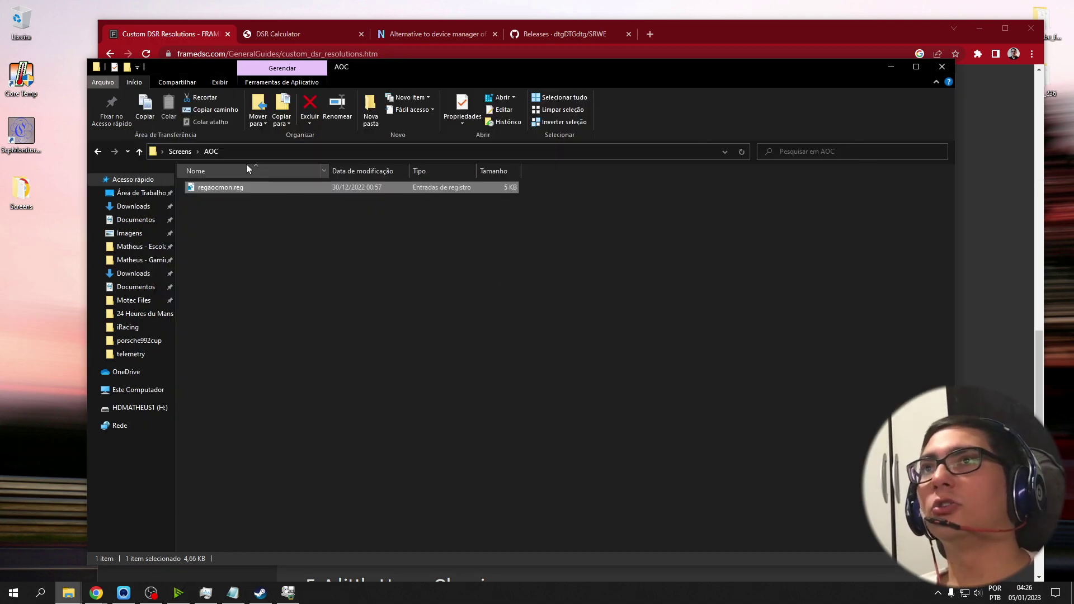
Step: Run DevManView from devmanview-x64 and Disable+Enable the NVIDIA GeForce RTX 3060 Ti
{"action": "left_click", "coordinate": [180, 151]}
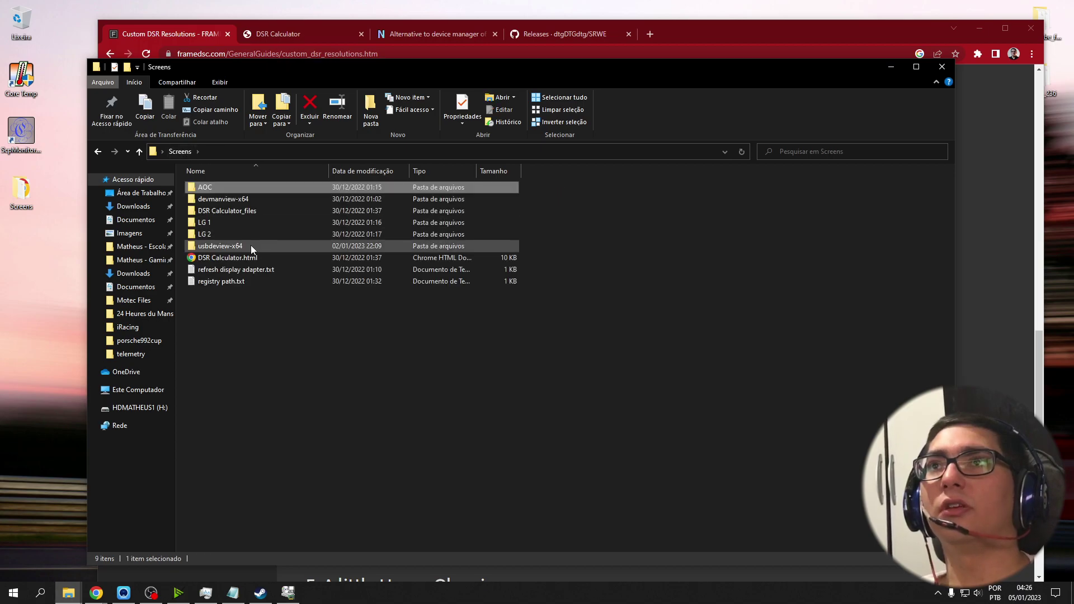
{"action": "double_click", "coordinate": [247, 200]}
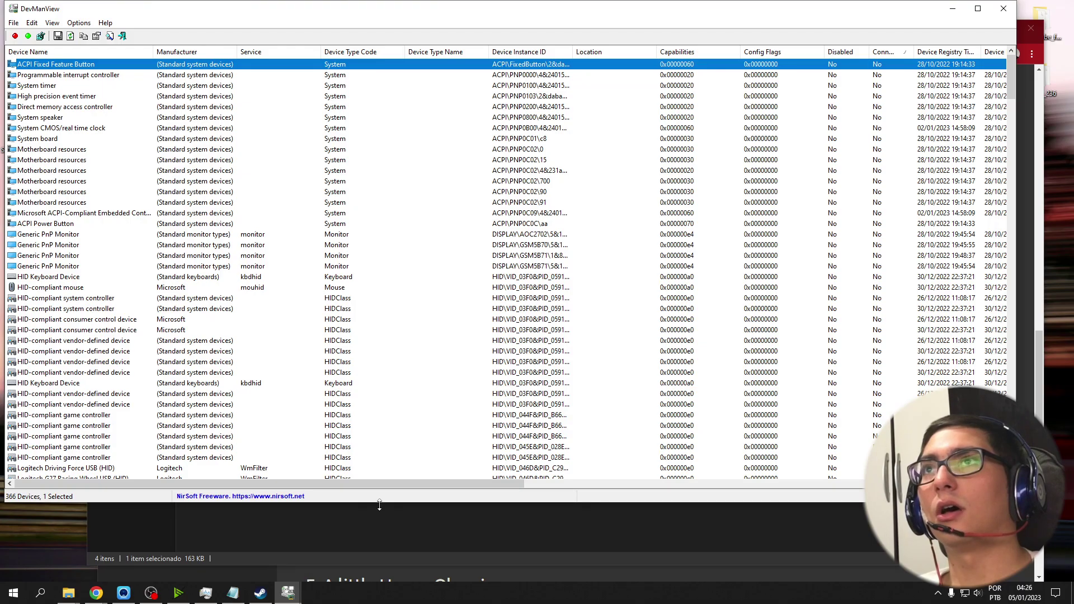
{"action": "left_click", "coordinate": [144, 139]}
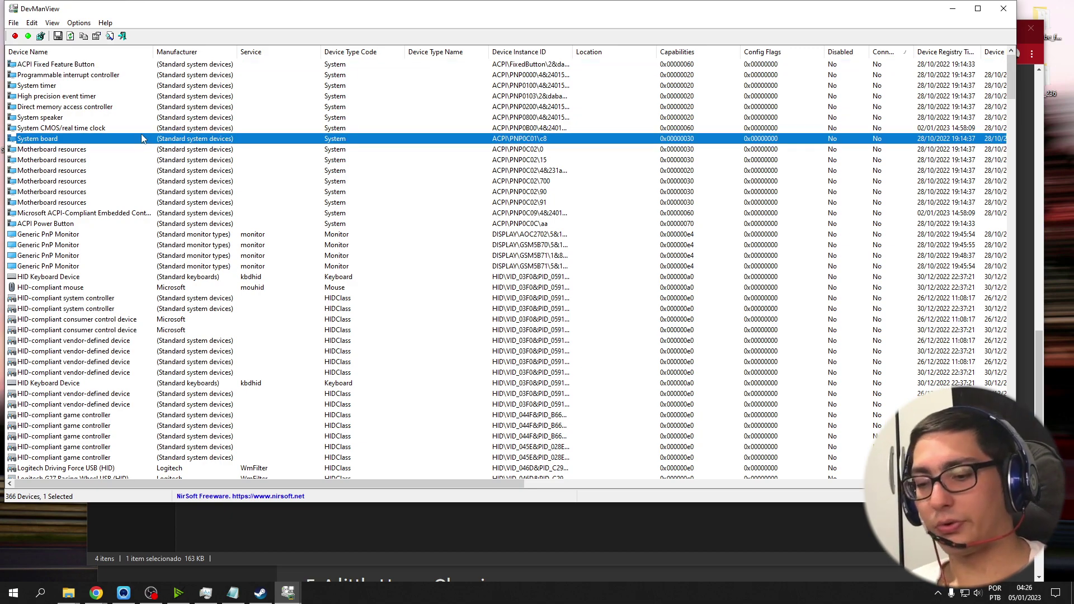
{"action": "key", "text": "n"}
{"action": "key", "text": "n"}
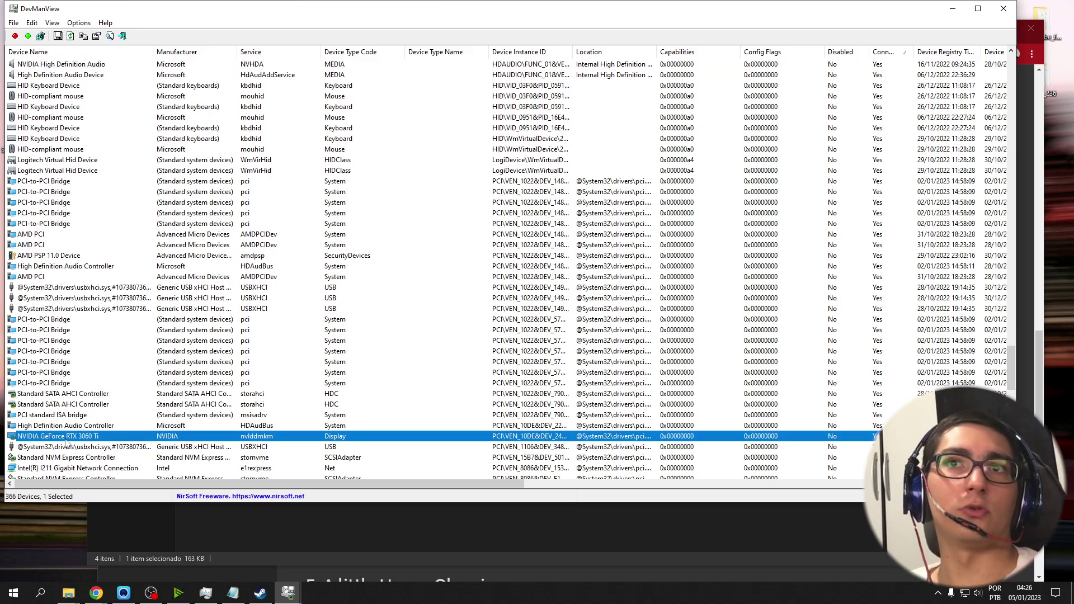
{"action": "right_click", "coordinate": [66, 442]}
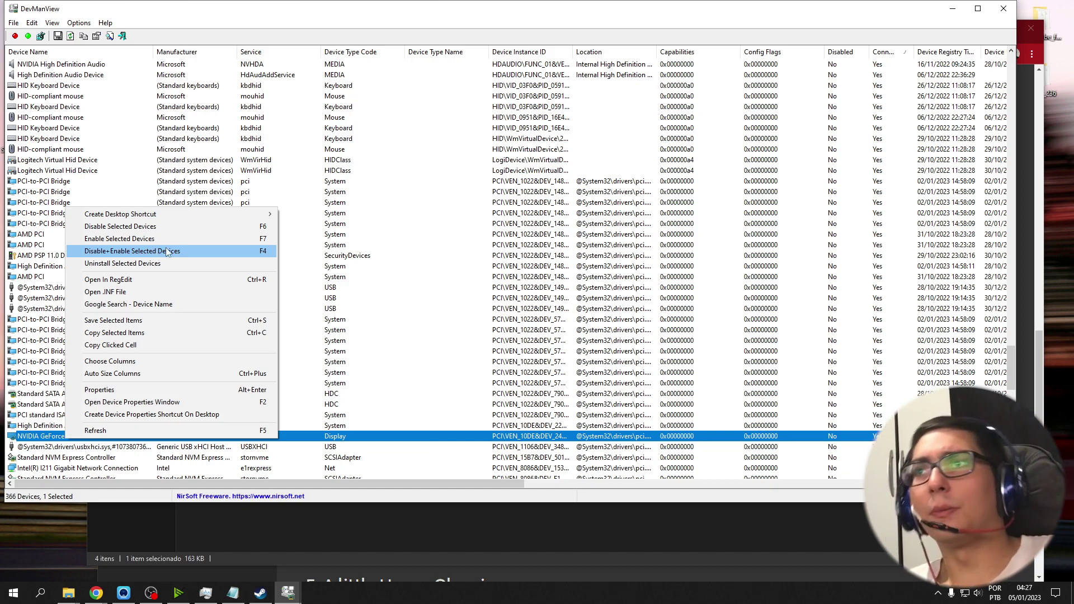
{"action": "left_click", "coordinate": [1004, 9]}
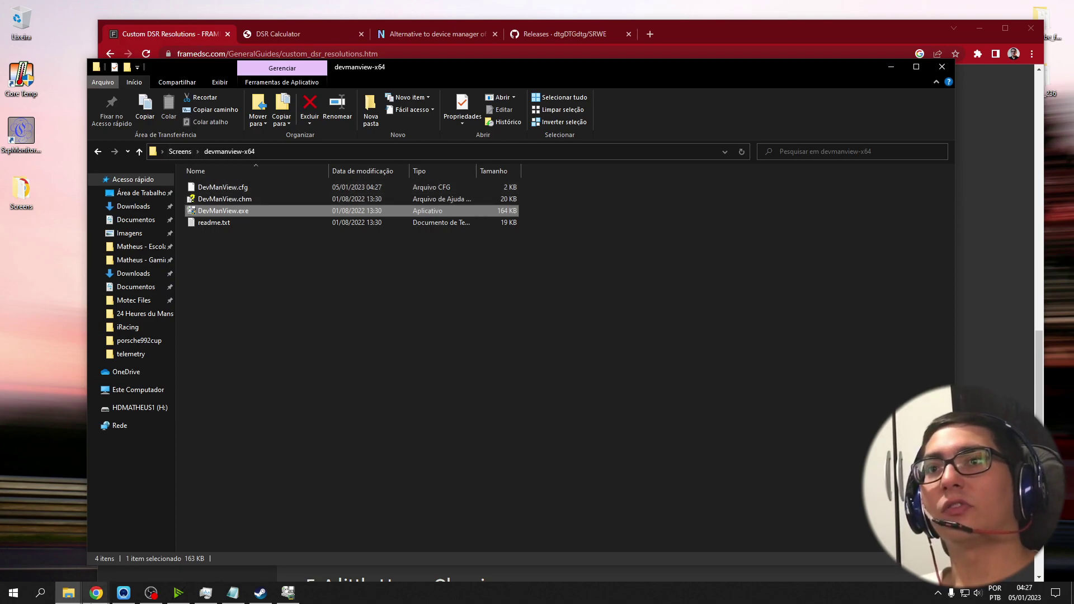
Step: Launch AdVenture Capitalist from the Steam library
{"action": "left_click", "coordinate": [260, 593]}
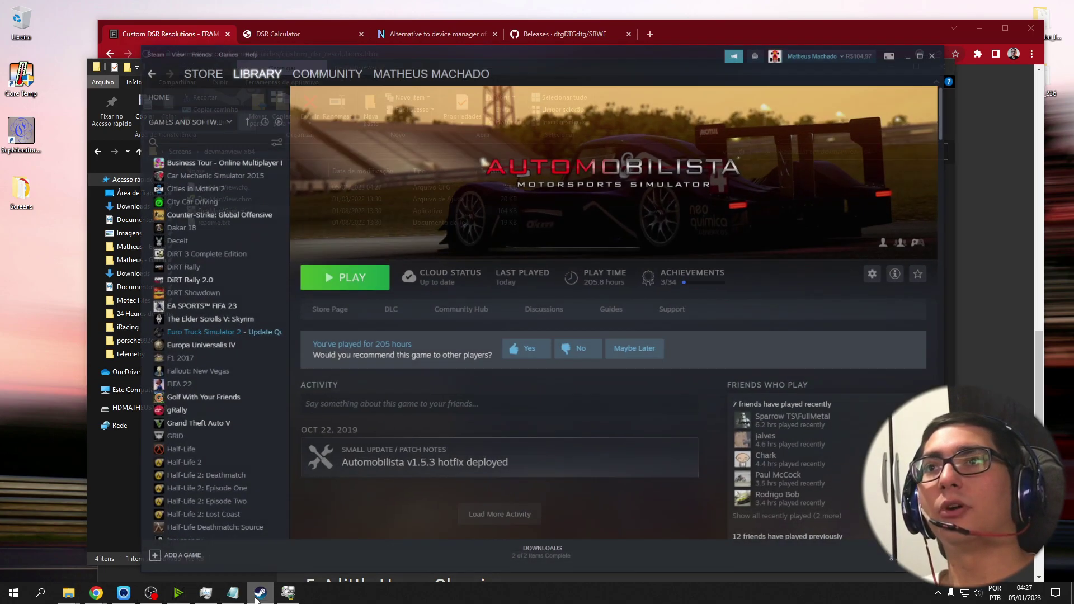
{"action": "scroll", "coordinate": [224, 447], "scroll_direction": "down", "scroll_amount": 3}
{"action": "scroll", "coordinate": [215, 437], "scroll_direction": "up", "scroll_amount": 10}
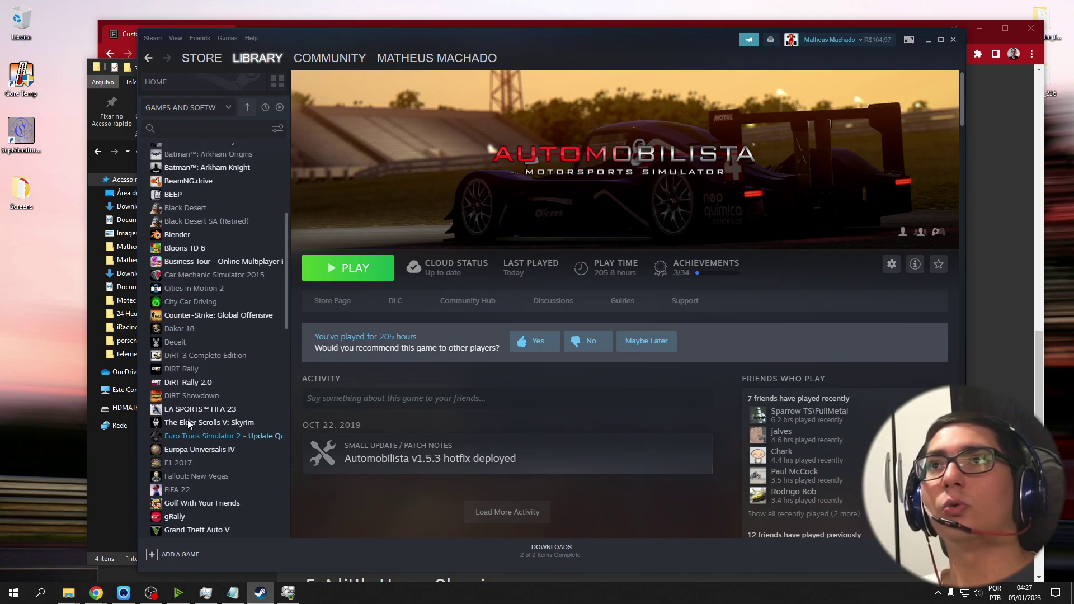
{"action": "scroll", "coordinate": [173, 371], "scroll_direction": "up", "scroll_amount": 2}
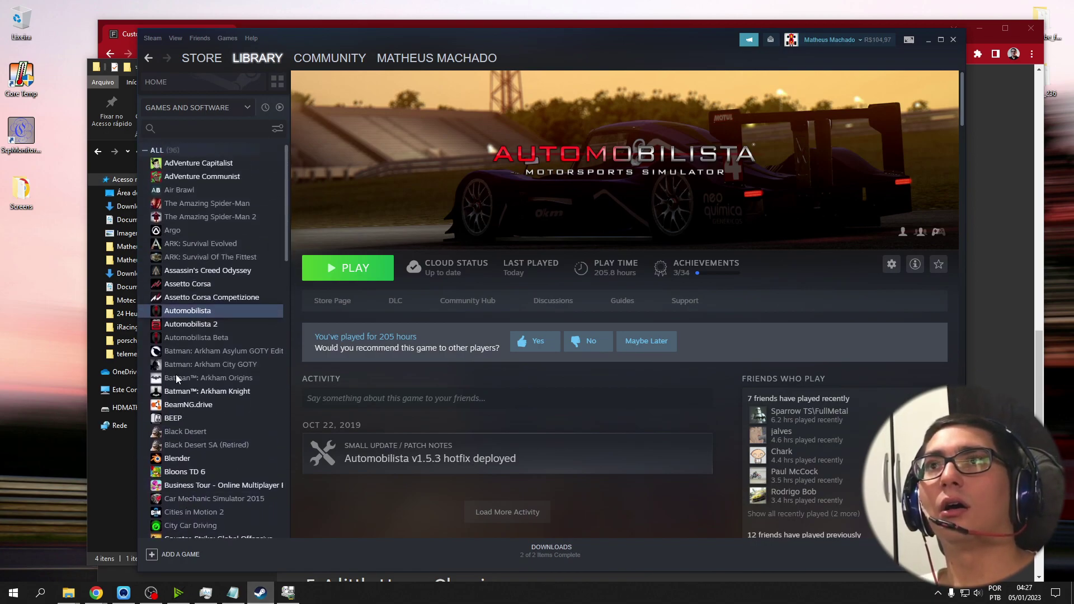
{"action": "left_click", "coordinate": [207, 162]}
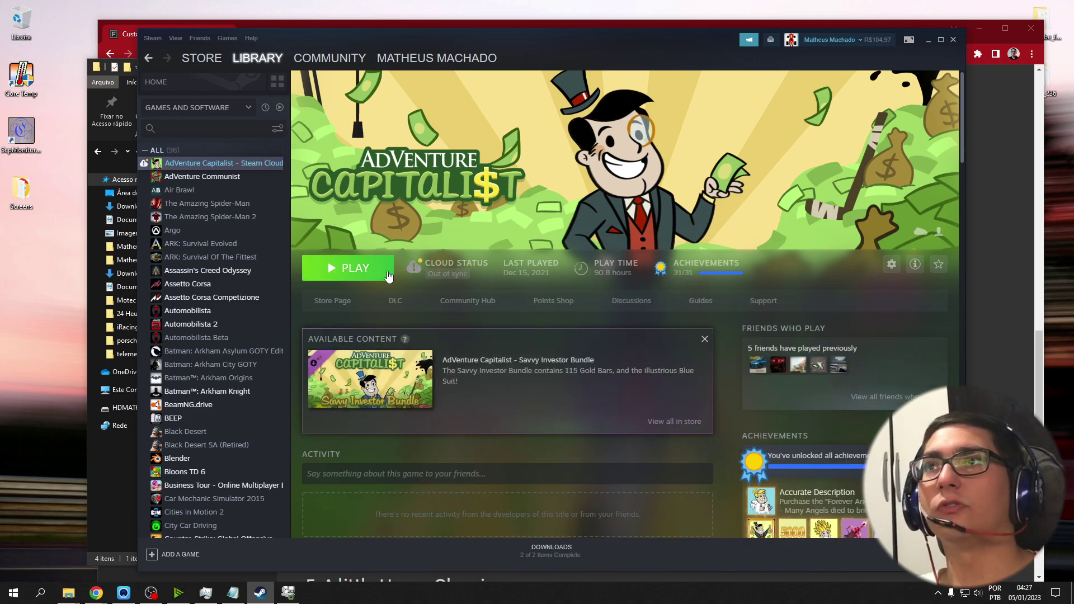
{"action": "left_click", "coordinate": [369, 267]}
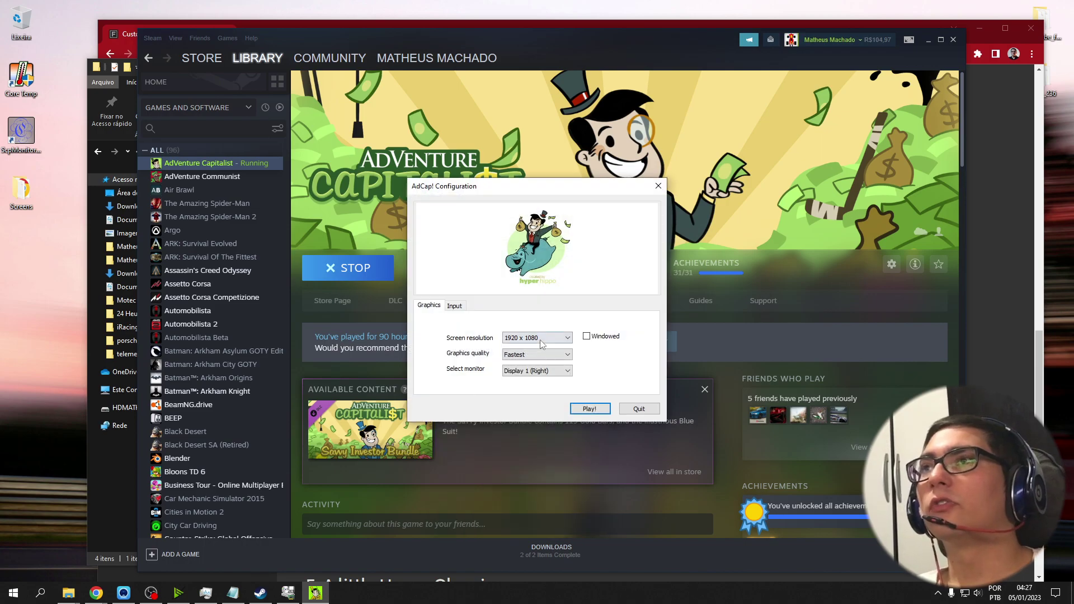
Step: Browse AdCap!'s screen resolutions and switch the monitor to Display 2 to compare
{"action": "left_click", "coordinate": [528, 339]}
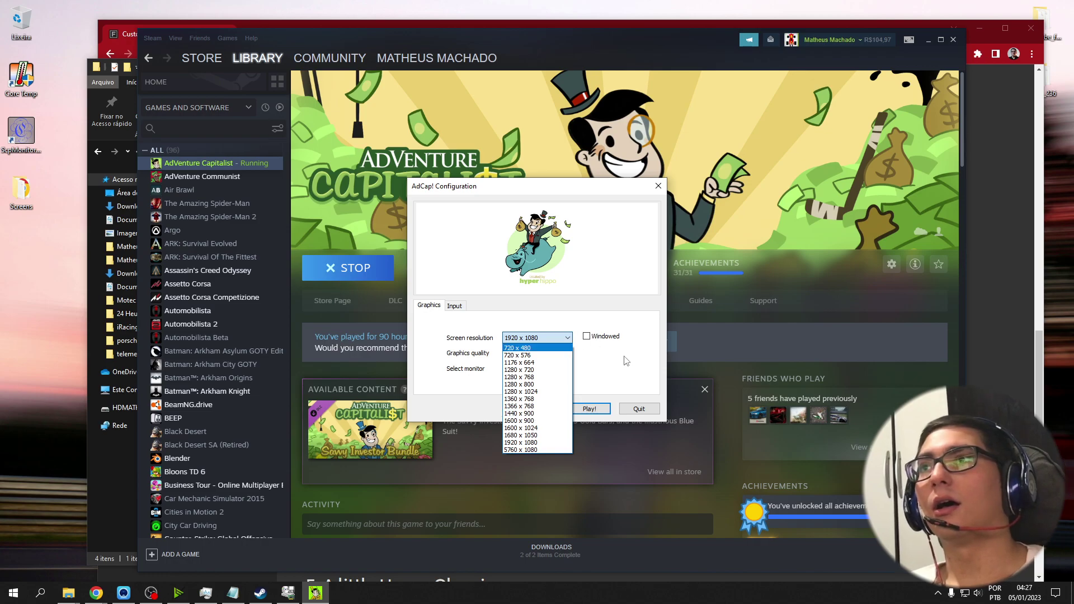
{"action": "left_click", "coordinate": [537, 338]}
{"action": "left_click", "coordinate": [551, 371]}
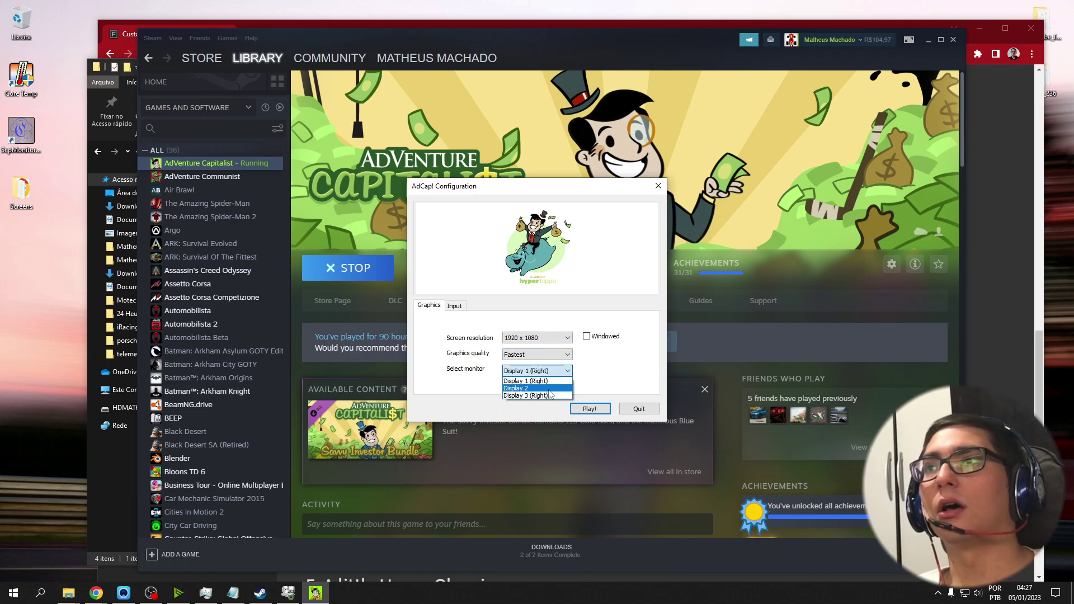
{"action": "left_click", "coordinate": [550, 388]}
{"action": "left_click", "coordinate": [540, 374]}
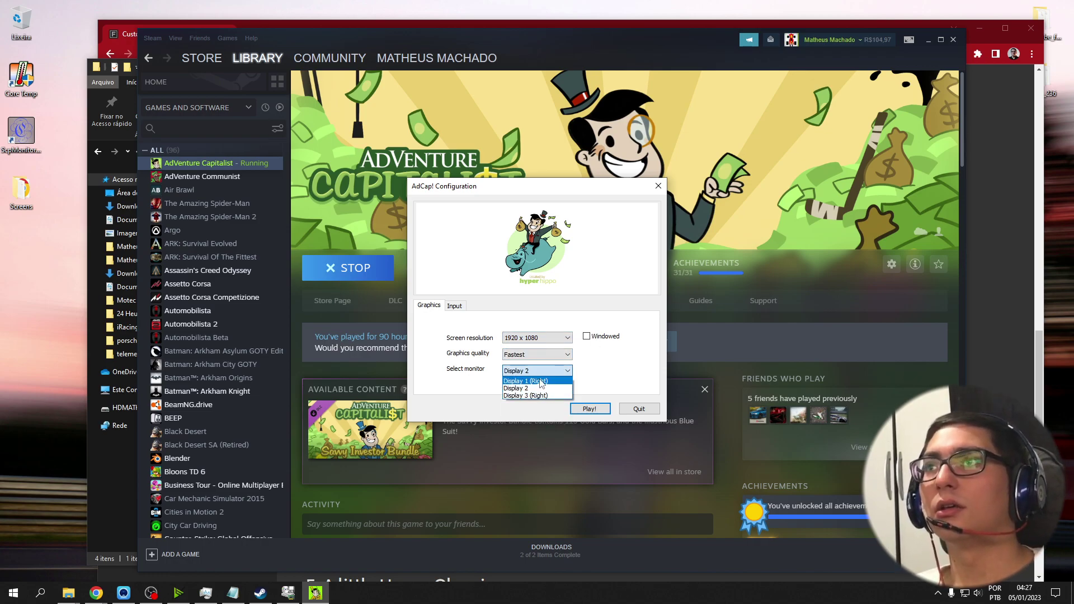
{"action": "left_click", "coordinate": [530, 342]}
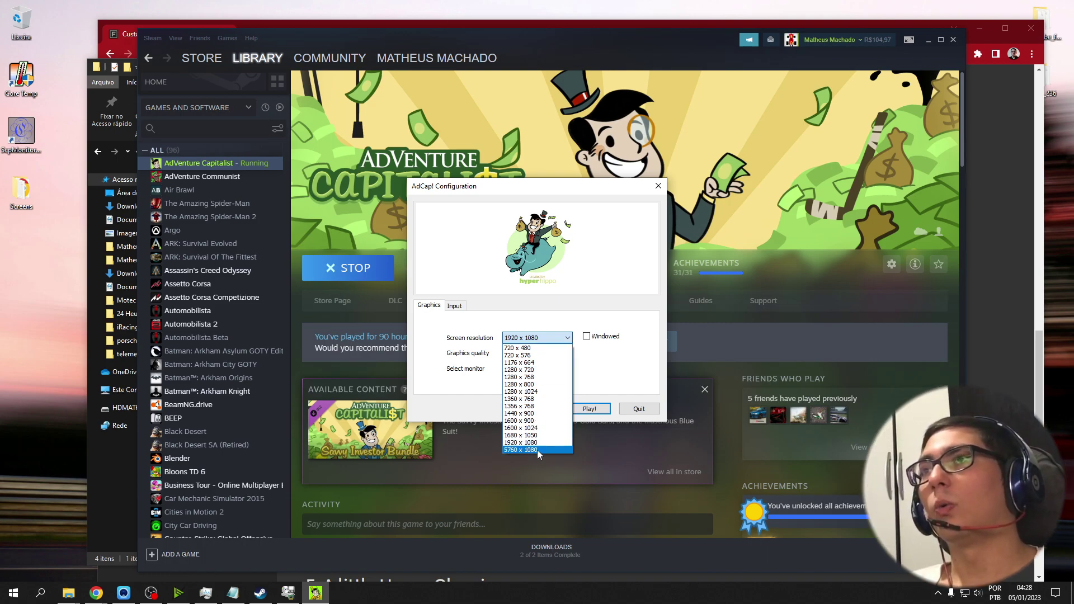
Step: Select Display 3 (Right) as the monitor and review its resolutions, keeping 1920 x 1080
{"action": "left_click", "coordinate": [462, 332]}
{"action": "left_click", "coordinate": [537, 338]}
{"action": "left_click", "coordinate": [506, 362]}
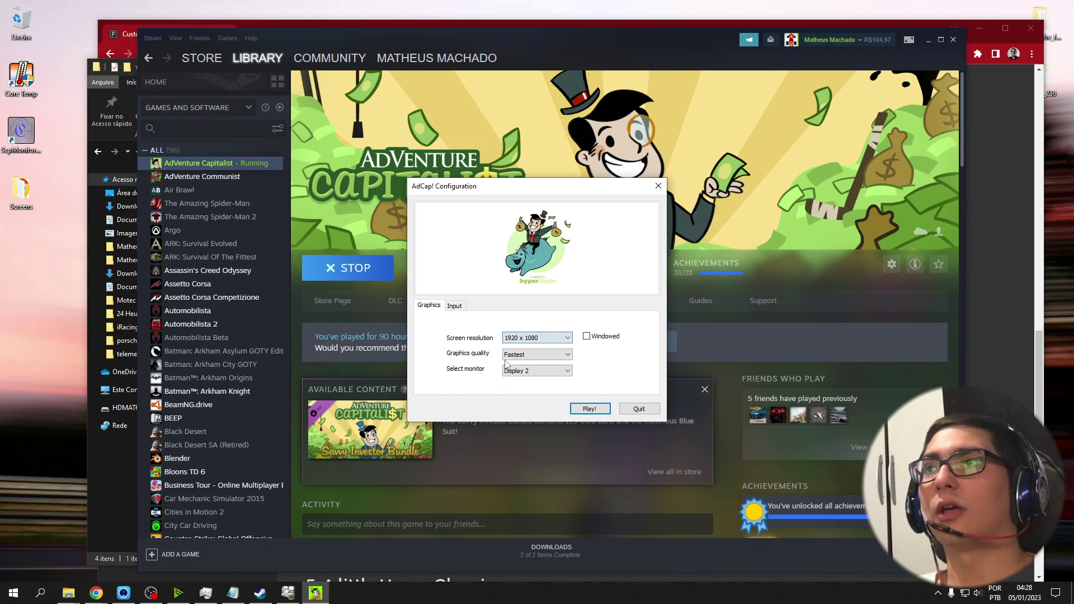
{"action": "left_click", "coordinate": [537, 370]}
{"action": "left_click", "coordinate": [526, 390]}
{"action": "left_click", "coordinate": [528, 372]}
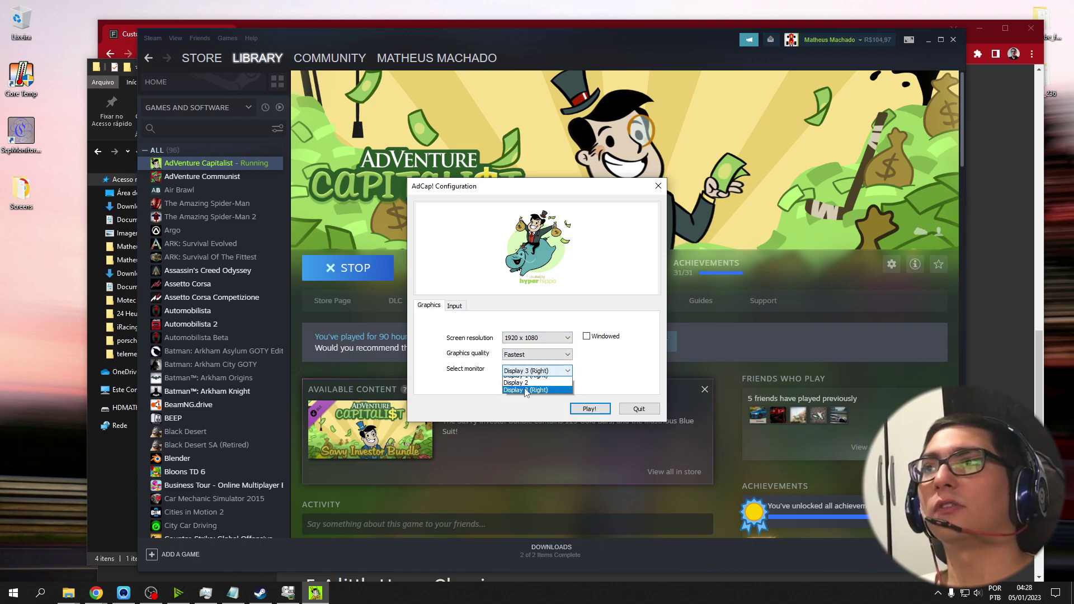
{"action": "left_click", "coordinate": [546, 342]}
{"action": "left_click", "coordinate": [545, 339]}
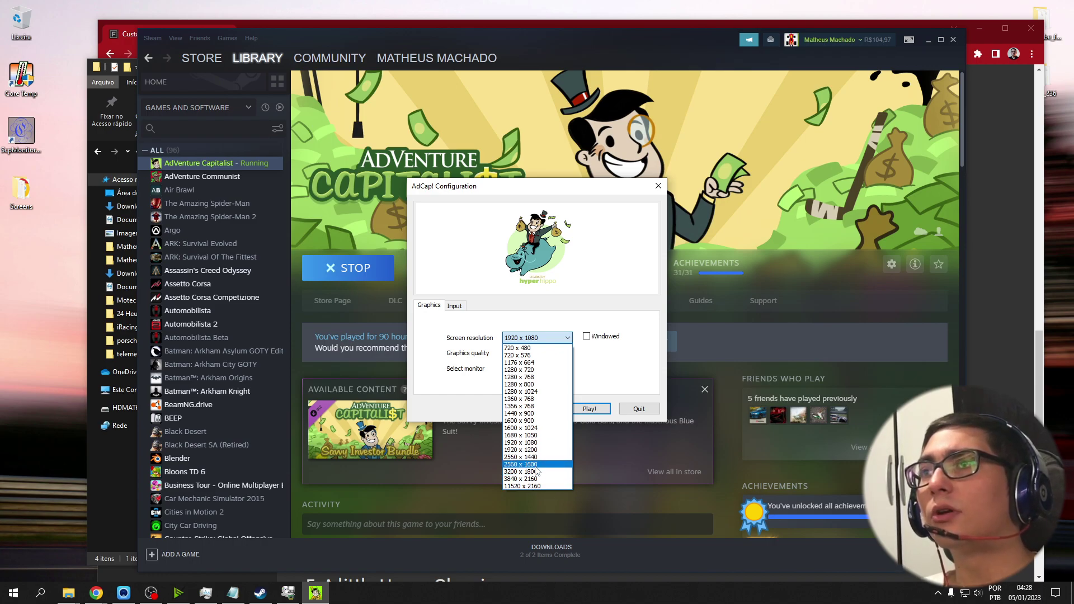
{"action": "left_click", "coordinate": [604, 364]}
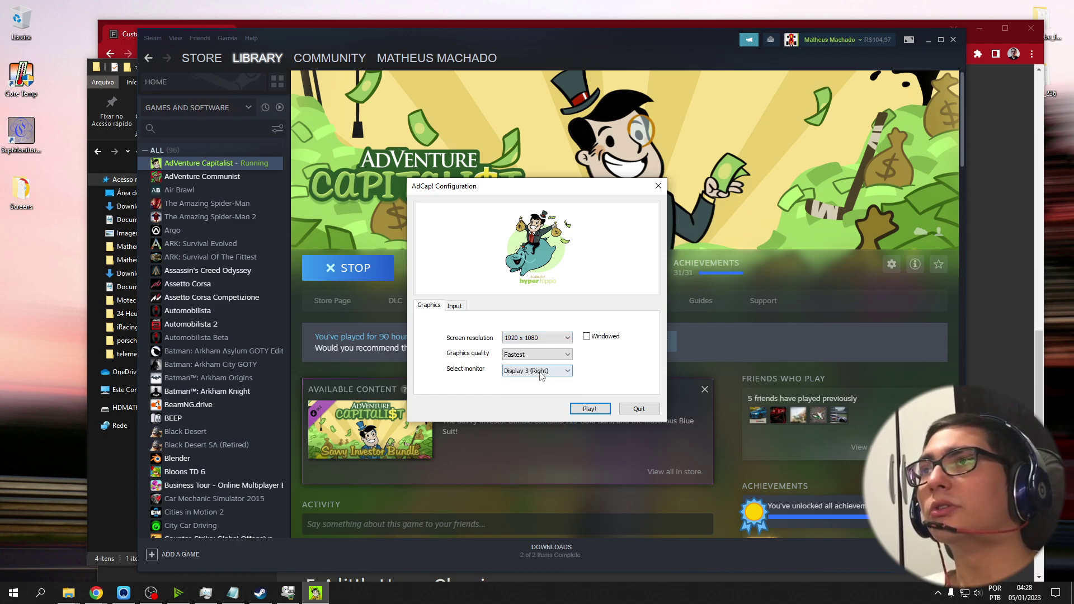
Step: Quit the AdCap! configuration and launch Automobilista from the Steam library
{"action": "left_click", "coordinate": [638, 409]}
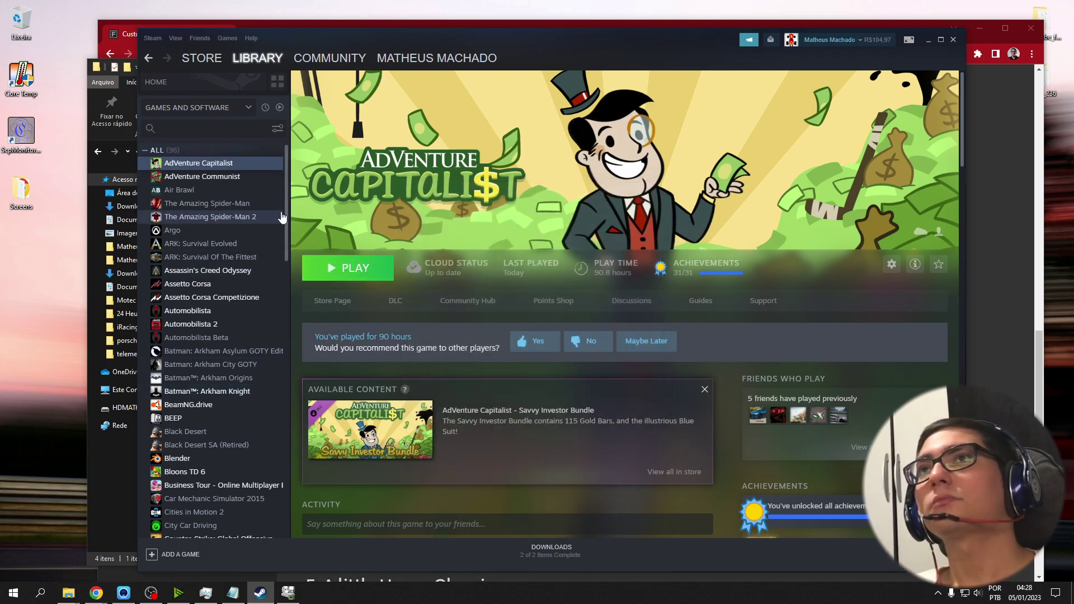
{"action": "scroll", "coordinate": [241, 313], "scroll_direction": "down", "scroll_amount": 10}
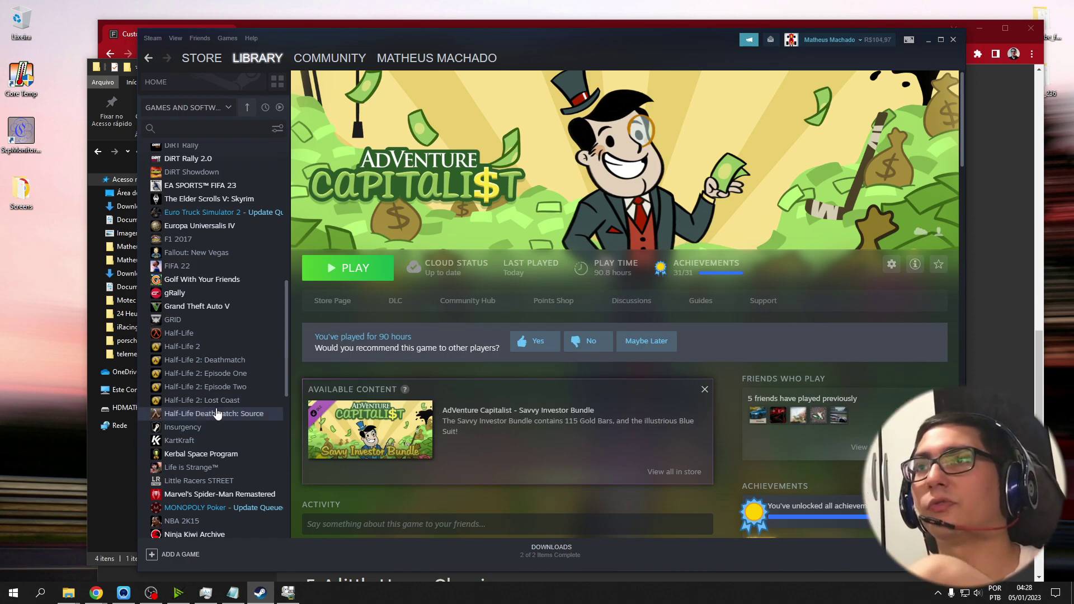
{"action": "scroll", "coordinate": [218, 398], "scroll_direction": "up", "scroll_amount": 5}
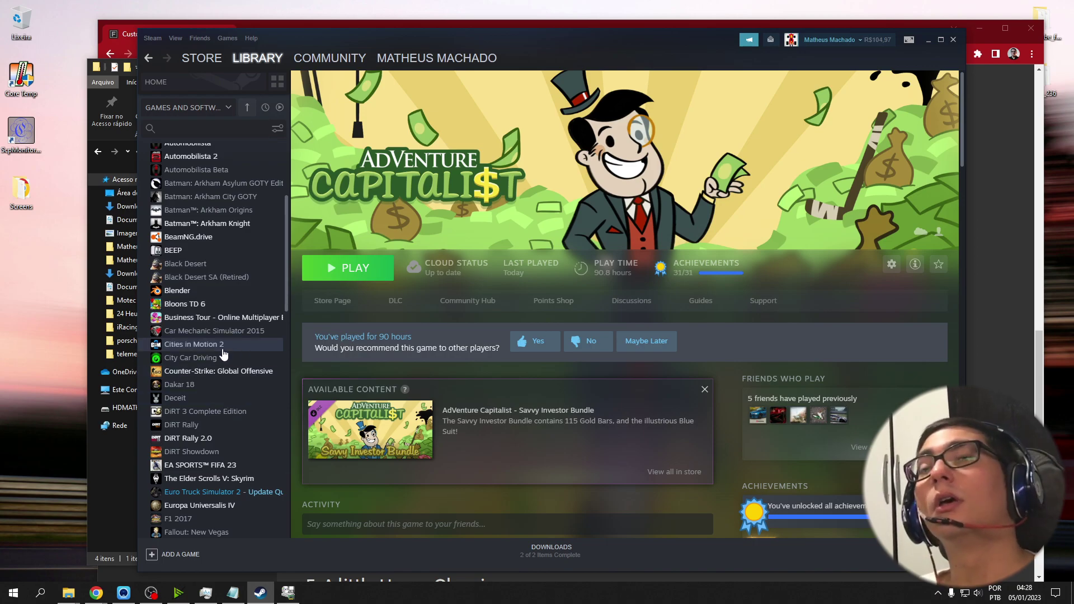
{"action": "scroll", "coordinate": [205, 437], "scroll_direction": "down", "scroll_amount": 5}
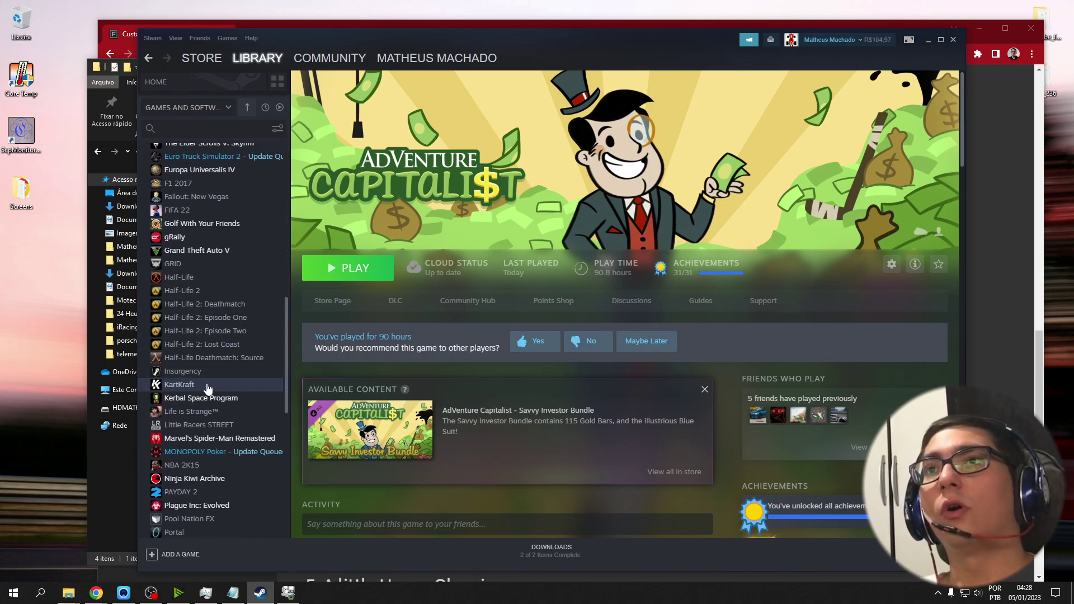
{"action": "scroll", "coordinate": [204, 395], "scroll_direction": "up", "scroll_amount": 7}
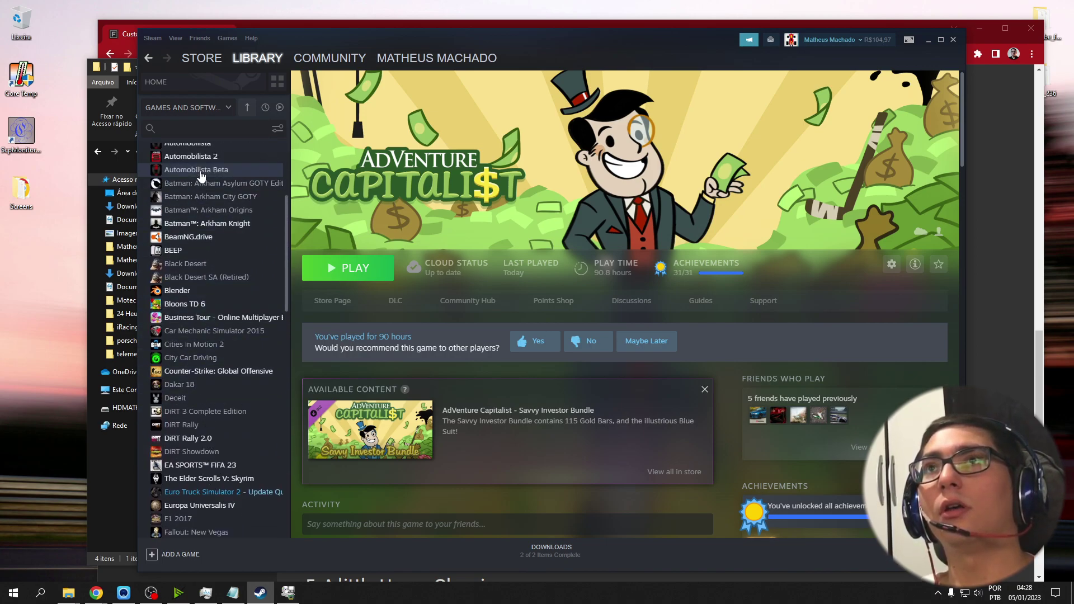
{"action": "left_click", "coordinate": [190, 256]}
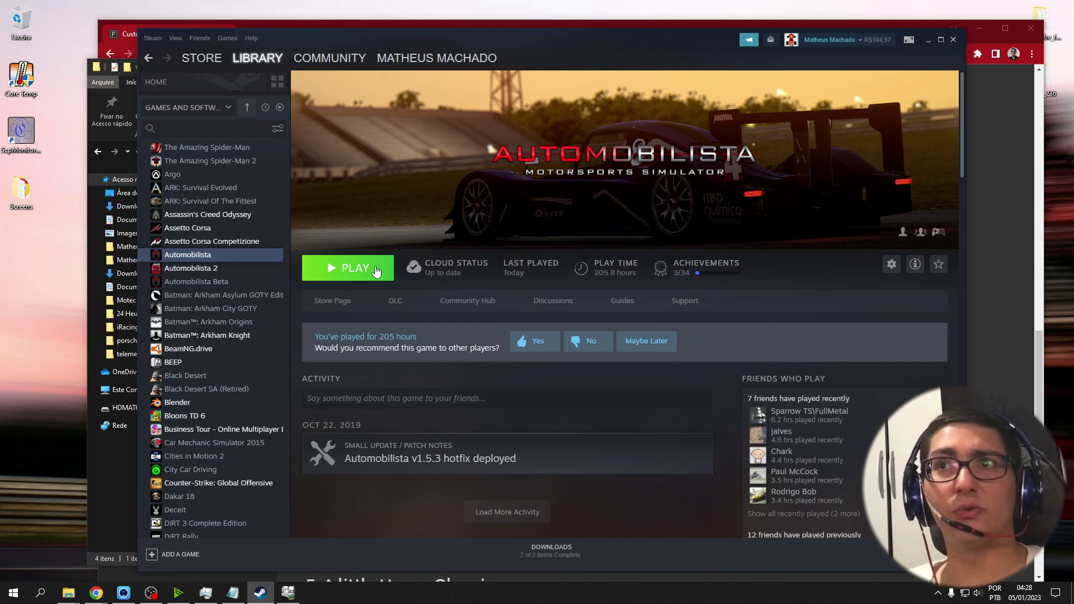
{"action": "left_click", "coordinate": [376, 272]}
{"action": "left_click", "coordinate": [562, 349]}
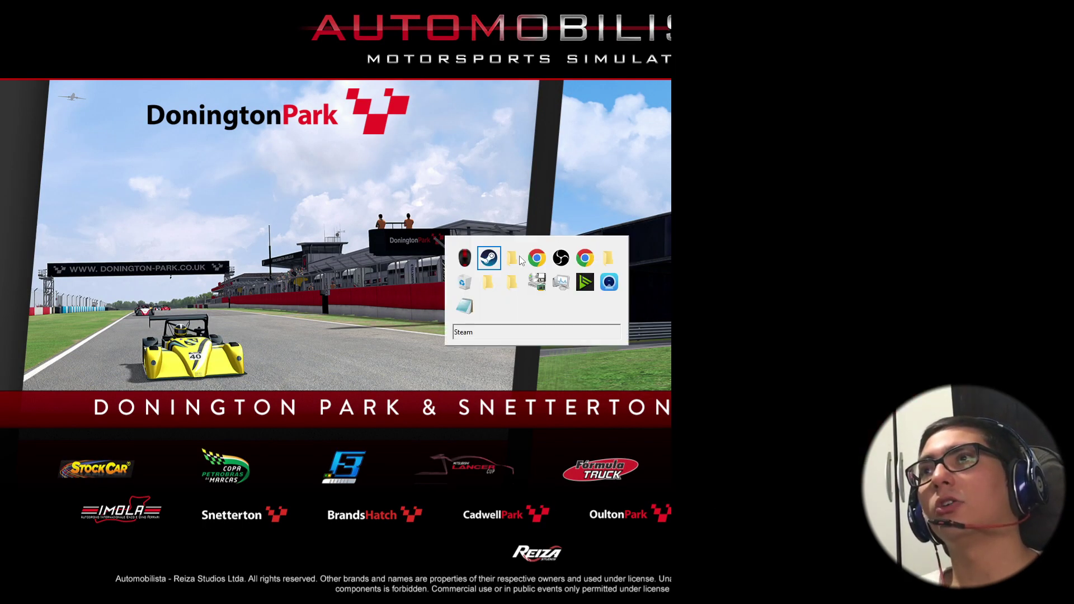
Step: Launch SRWE.exe from the SRWE_236 folder
{"action": "key", "text": "alt+Tab"}
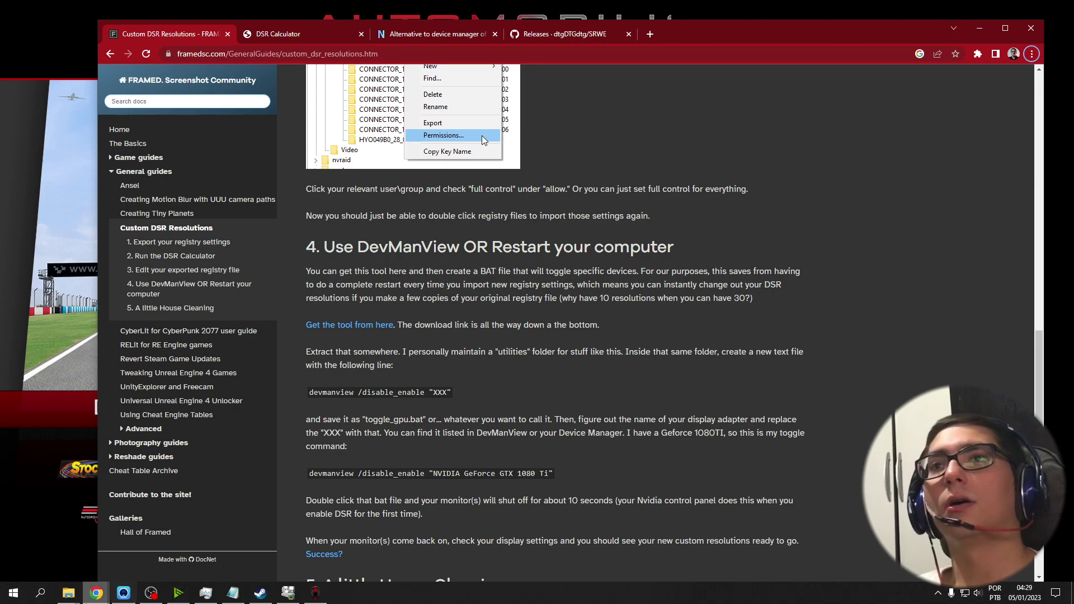
{"action": "mouse_move", "coordinate": [68, 592]}
{"action": "left_click", "coordinate": [146, 558]}
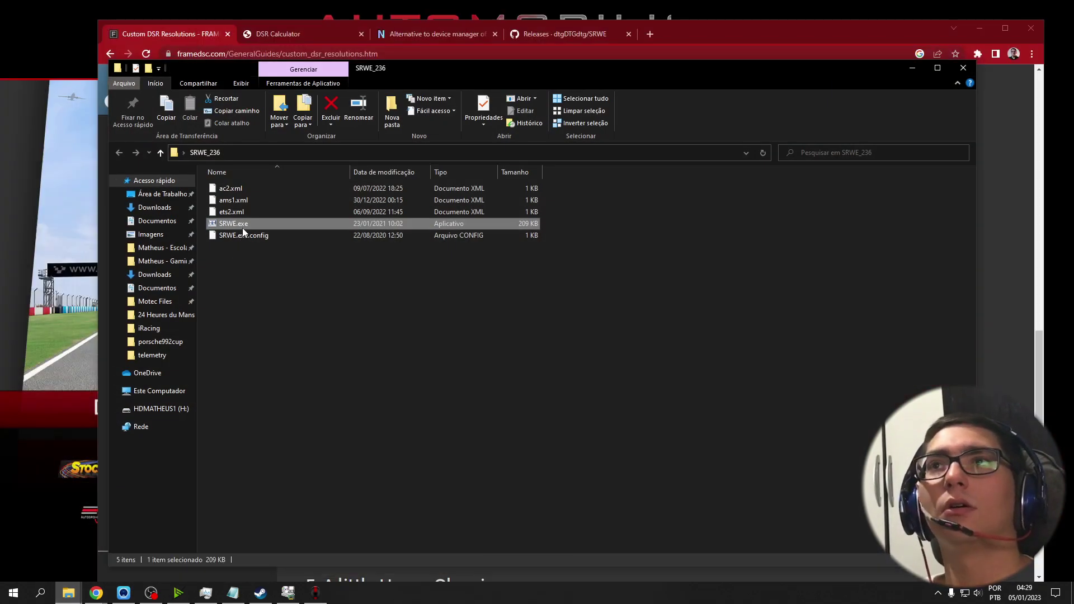
{"action": "double_click", "coordinate": [243, 225]}
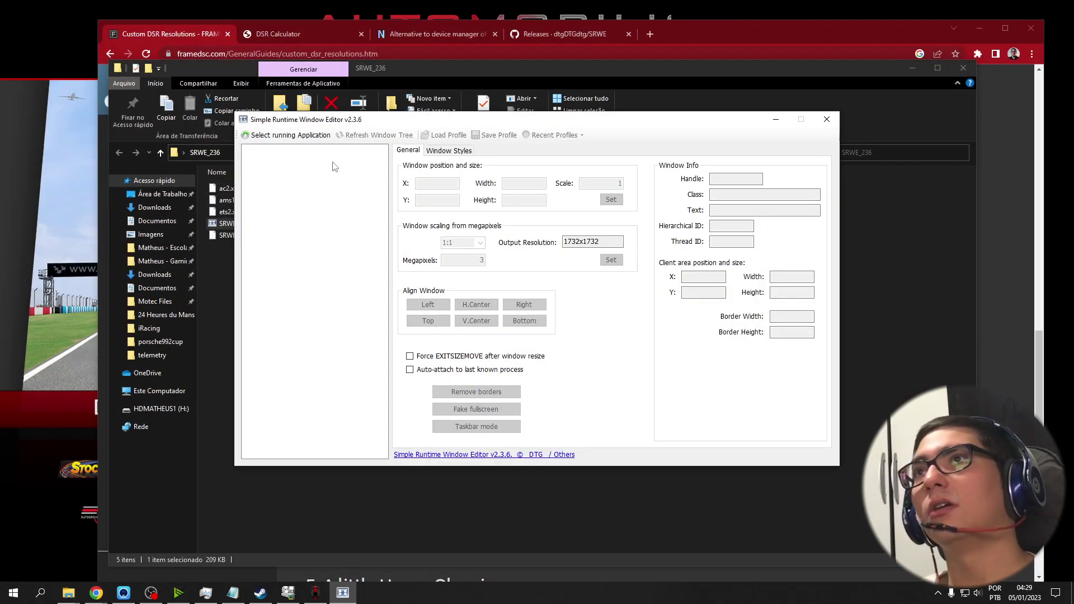
Step: Attach SRWE to the running Automobilista (AMS.exe) and set its window X position to -1920
{"action": "left_click", "coordinate": [313, 134]}
{"action": "double_click", "coordinate": [441, 210]}
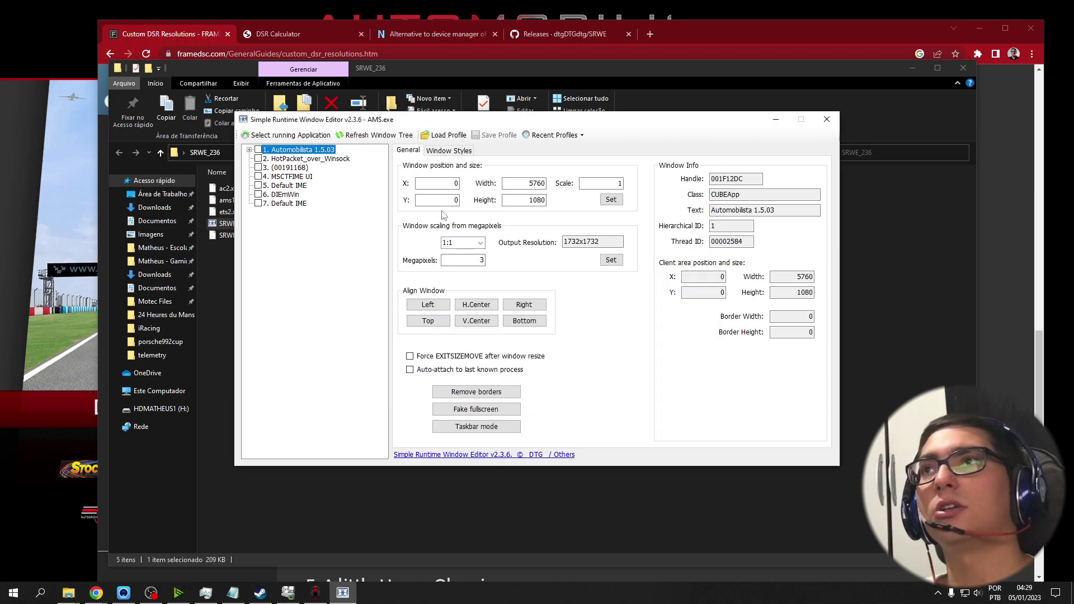
{"action": "left_click", "coordinate": [455, 183]}
{"action": "type", "text": "-1920"}
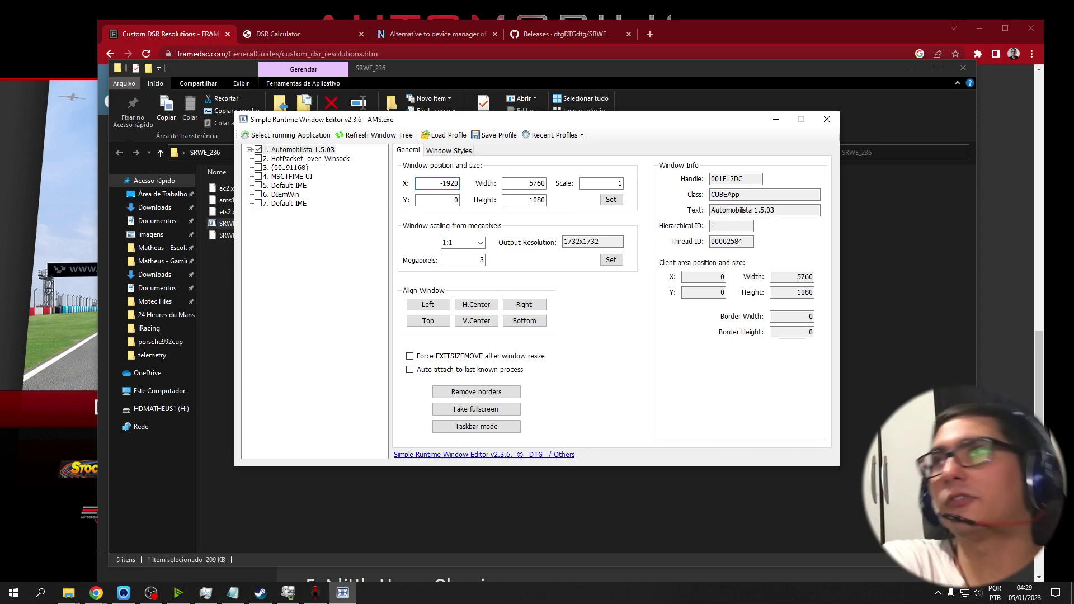
{"action": "left_click", "coordinate": [610, 199]}
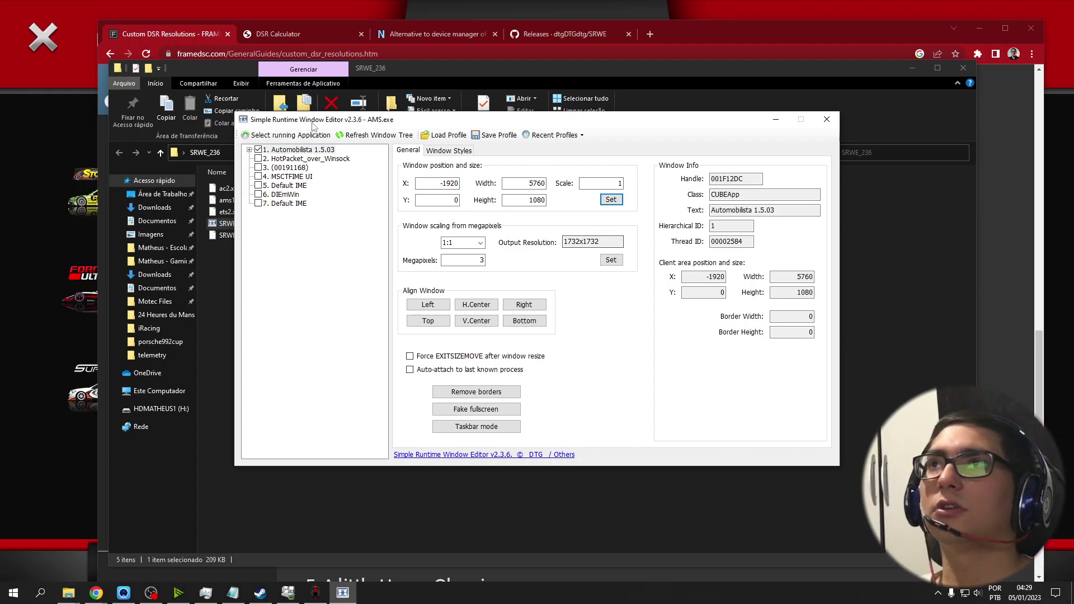
Step: Minimize Chrome to reveal the Automobilista main menu
{"action": "left_click", "coordinate": [921, 41]}
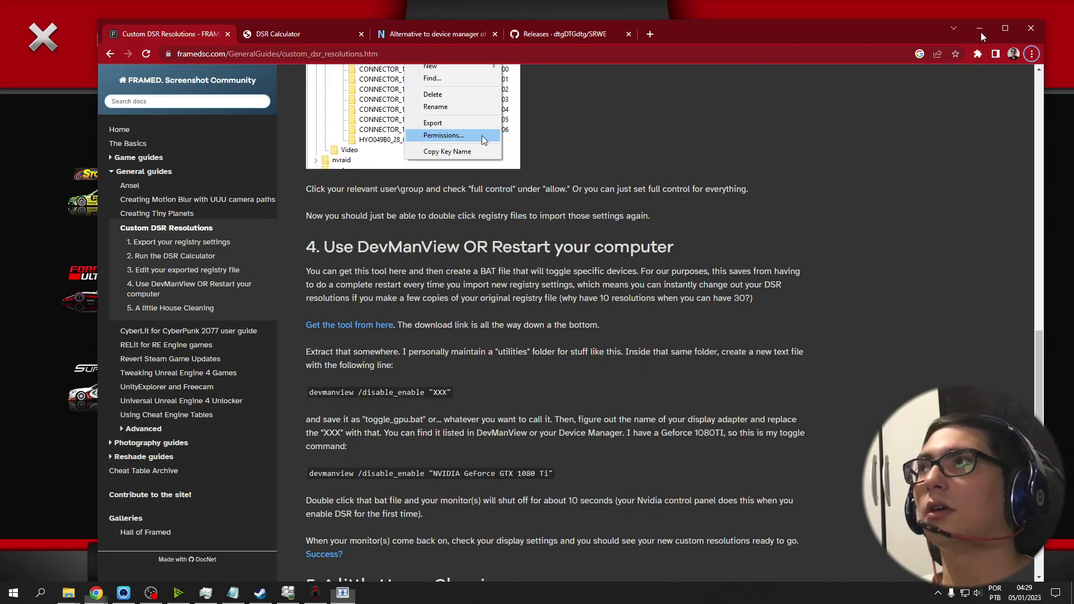
{"action": "left_click", "coordinate": [978, 28]}
{"action": "key", "text": "alt+Tab"}
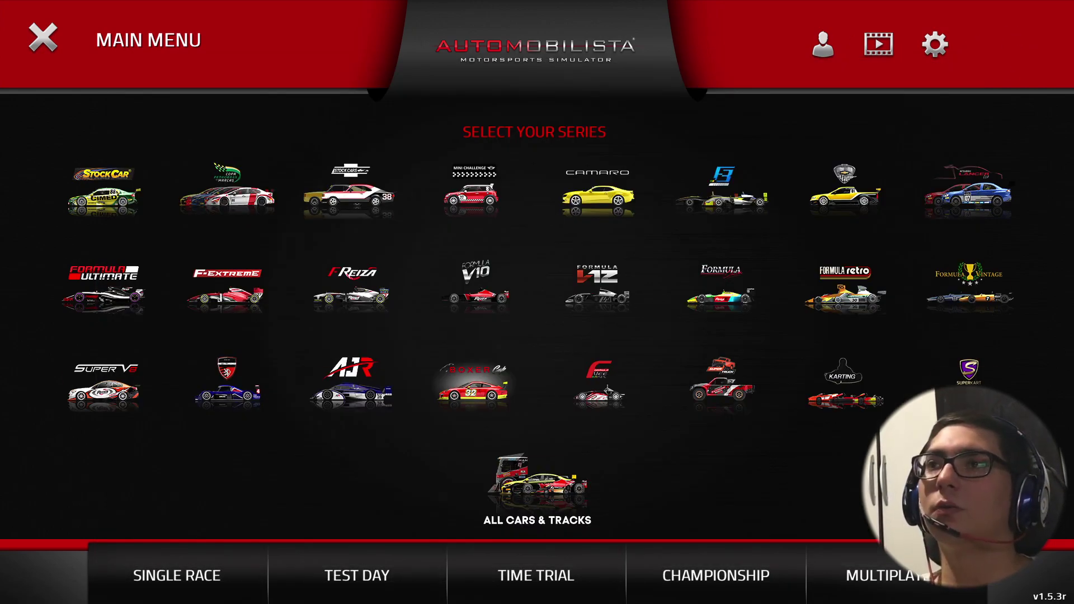
Step: Load the ams1.xml profile in SRWE and apply it to the game window
{"action": "key", "text": "alt+Tab"}
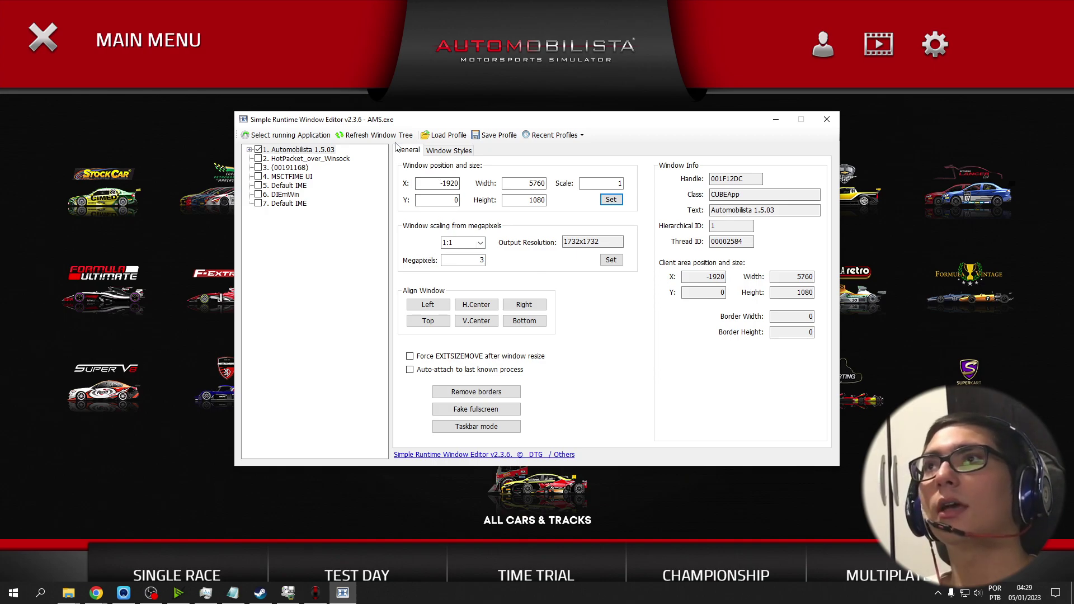
{"action": "left_click", "coordinate": [443, 135]}
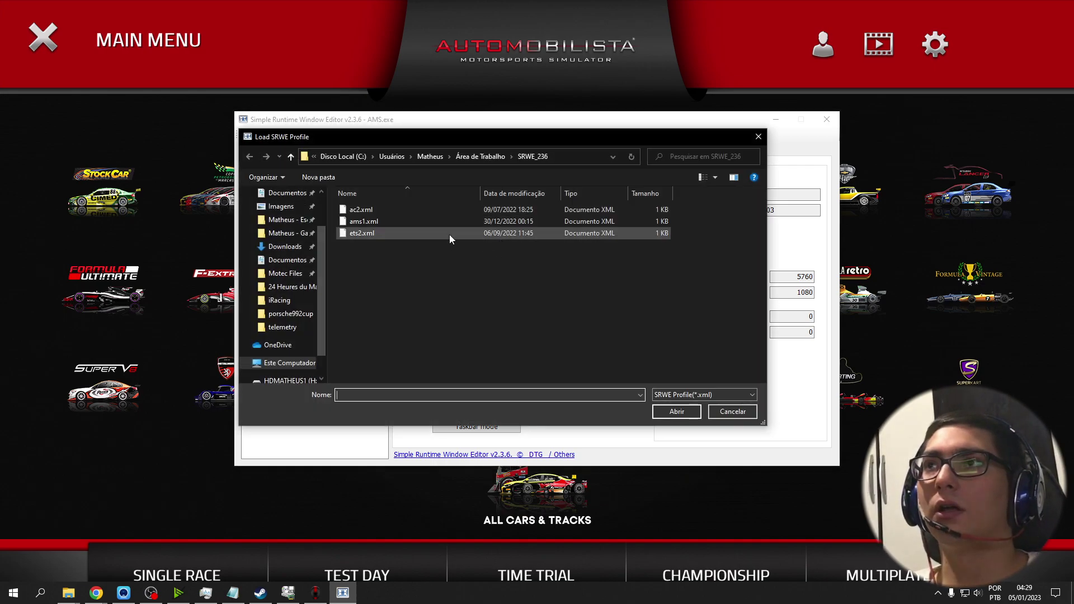
{"action": "double_click", "coordinate": [358, 222]}
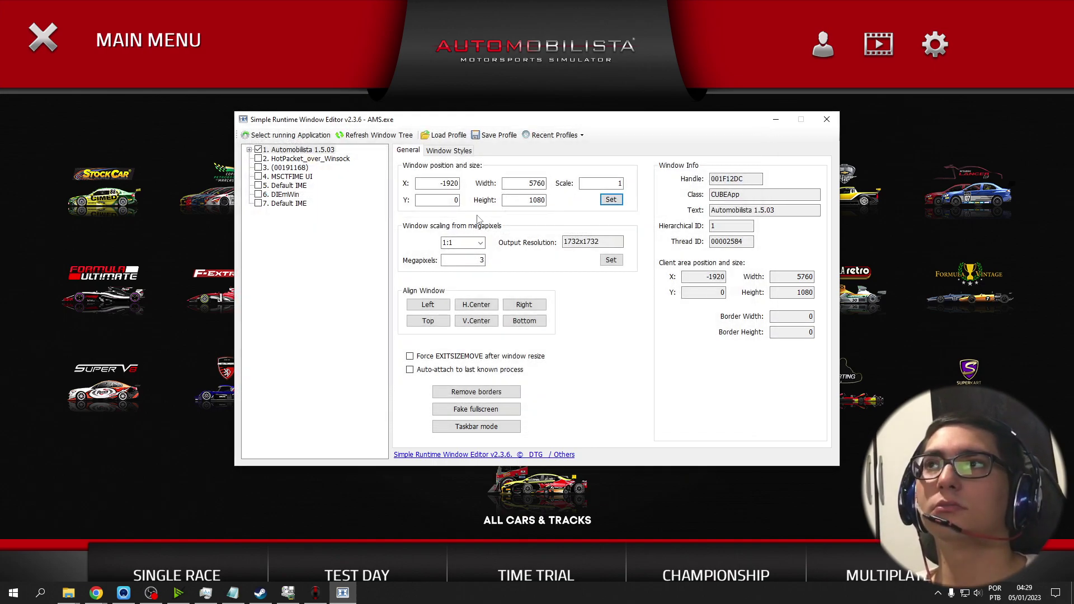
{"action": "left_click", "coordinate": [611, 200]}
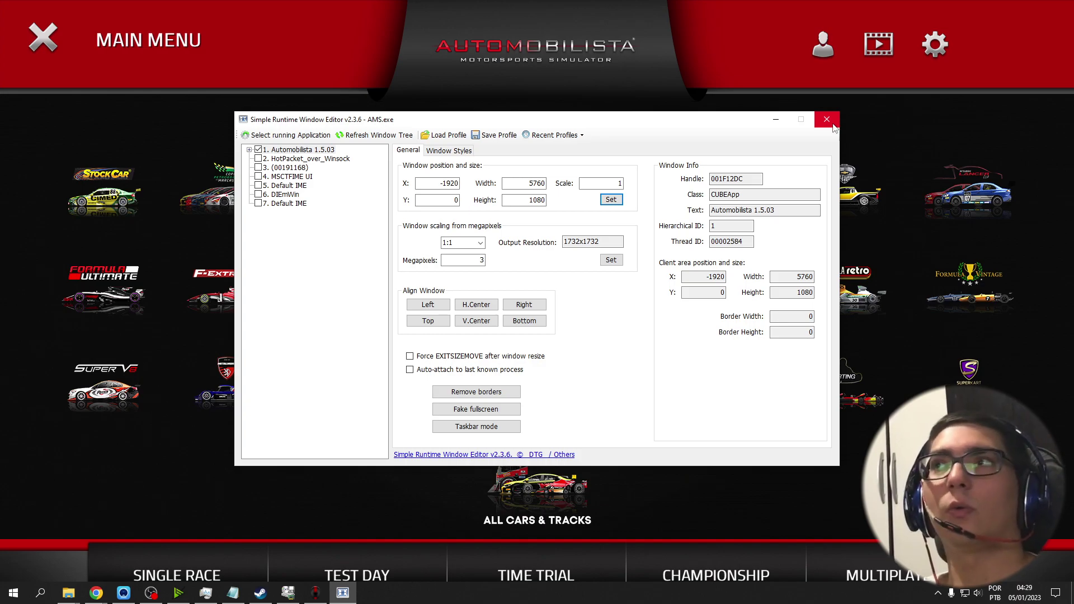
Step: Close SRWE and quit Automobilista
{"action": "left_click", "coordinate": [832, 123]}
{"action": "left_click", "coordinate": [49, 48]}
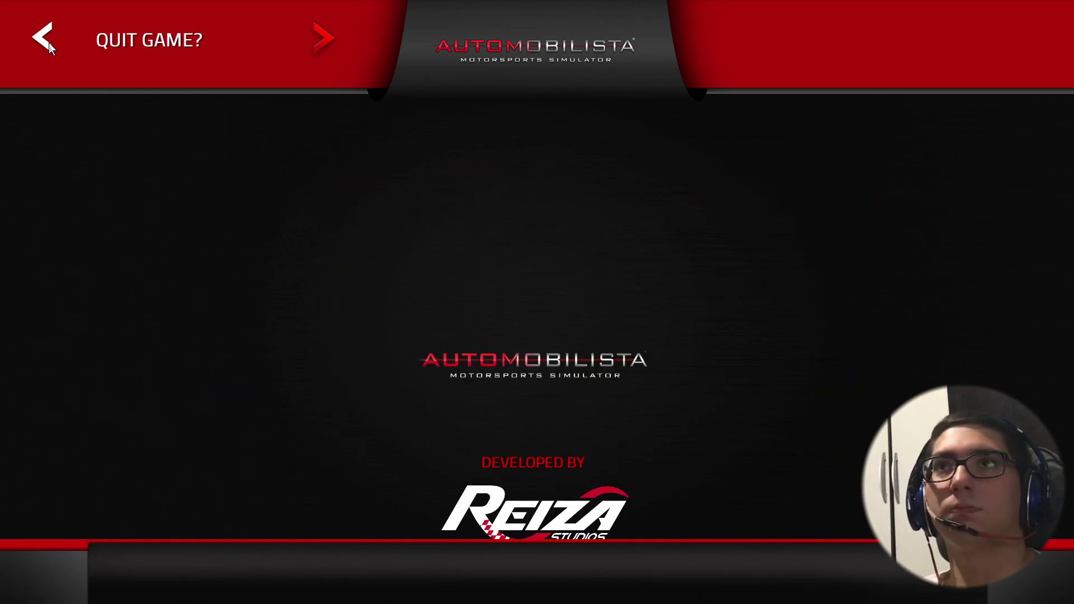
{"action": "left_click", "coordinate": [322, 36]}
Step: Bring the Custom DSR Resolutions guide back and scroll to the Run the DSR Calculator section
{"action": "mouse_move", "coordinate": [96, 591]}
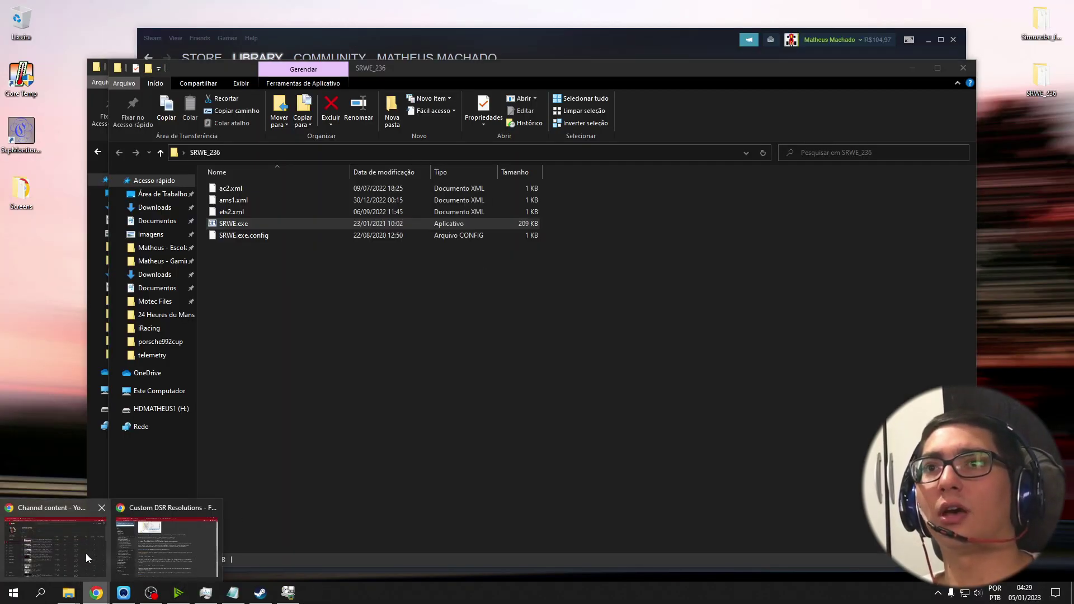
{"action": "left_click", "coordinate": [149, 543]}
{"action": "scroll", "coordinate": [555, 395], "scroll_direction": "down", "scroll_amount": 10}
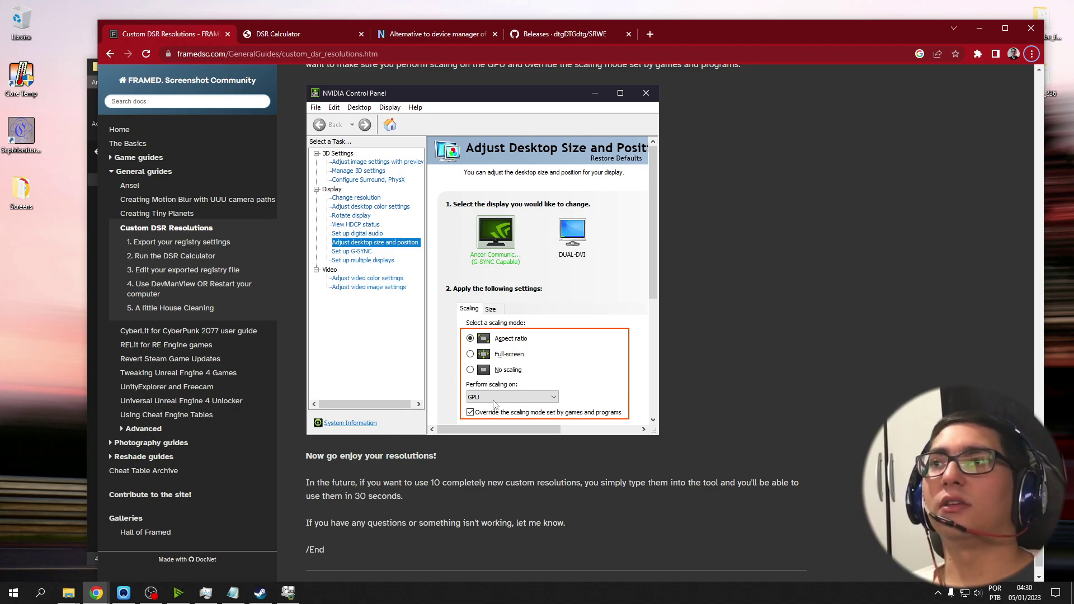
{"action": "scroll", "coordinate": [523, 528], "scroll_direction": "down", "scroll_amount": 1}
{"action": "scroll", "coordinate": [519, 532], "scroll_direction": "up", "scroll_amount": 15}
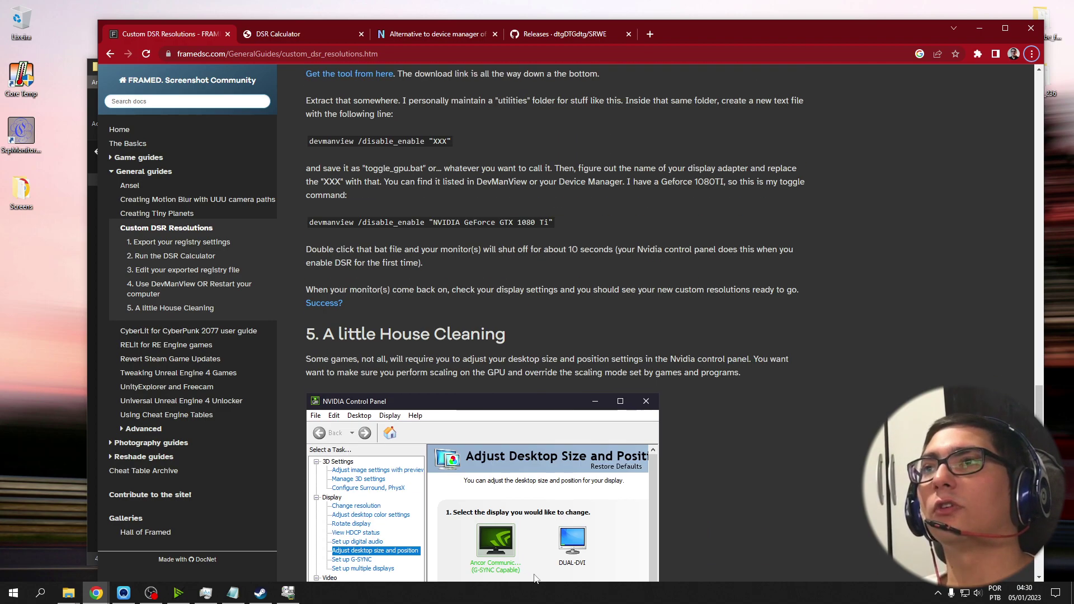
{"action": "scroll", "coordinate": [498, 498], "scroll_direction": "up", "scroll_amount": 4}
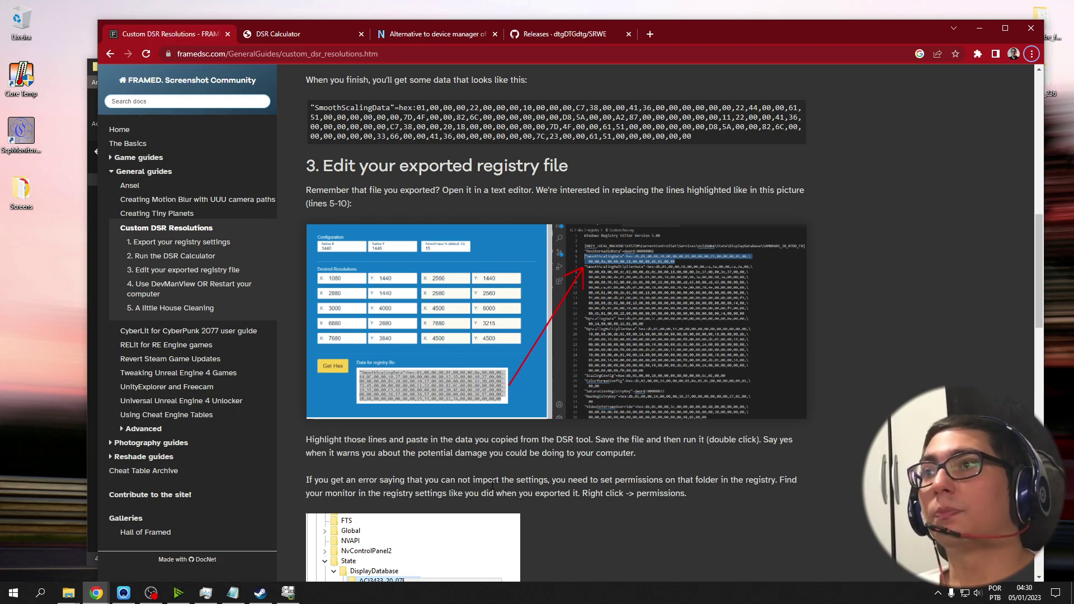
{"action": "scroll", "coordinate": [555, 457], "scroll_direction": "down", "scroll_amount": 3}
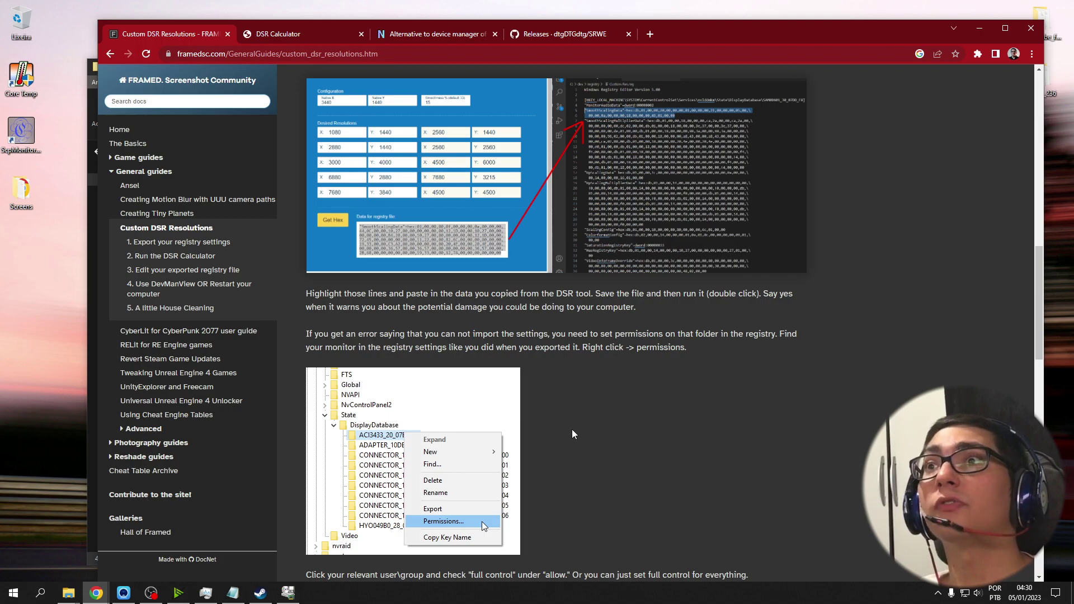
{"action": "scroll", "coordinate": [576, 442], "scroll_direction": "down", "scroll_amount": 3}
{"action": "scroll", "coordinate": [598, 462], "scroll_direction": "up", "scroll_amount": 4}
{"action": "scroll", "coordinate": [598, 453], "scroll_direction": "up", "scroll_amount": 7}
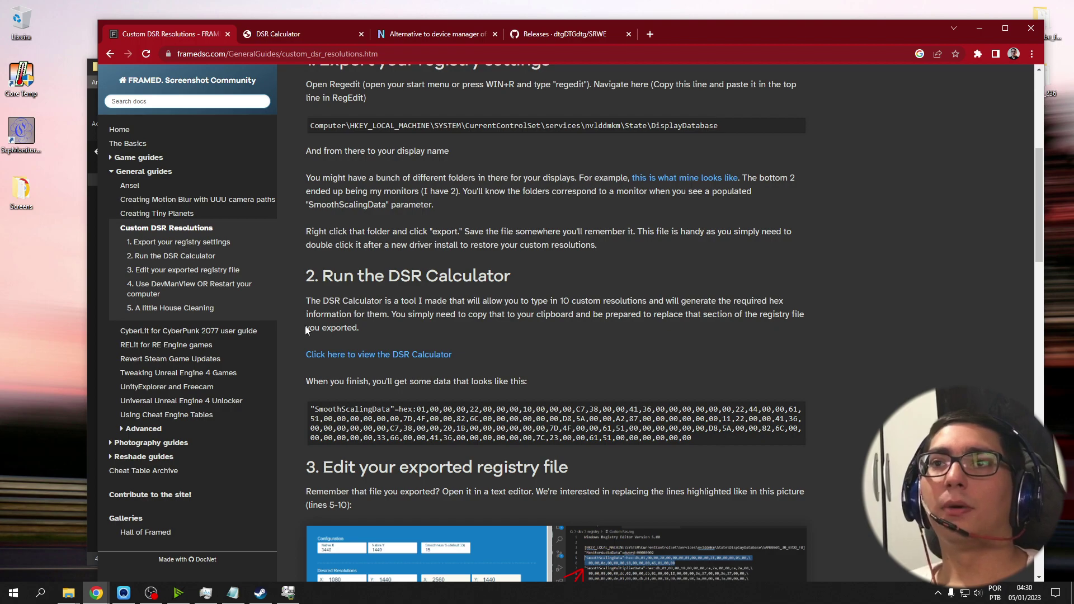
{"action": "left_click", "coordinate": [151, 593]}
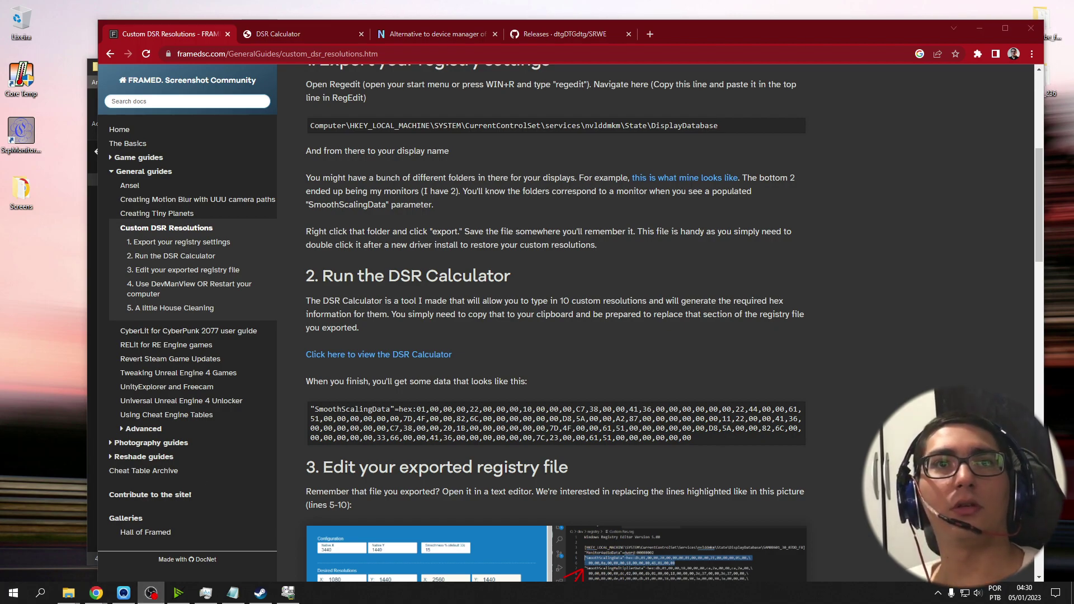